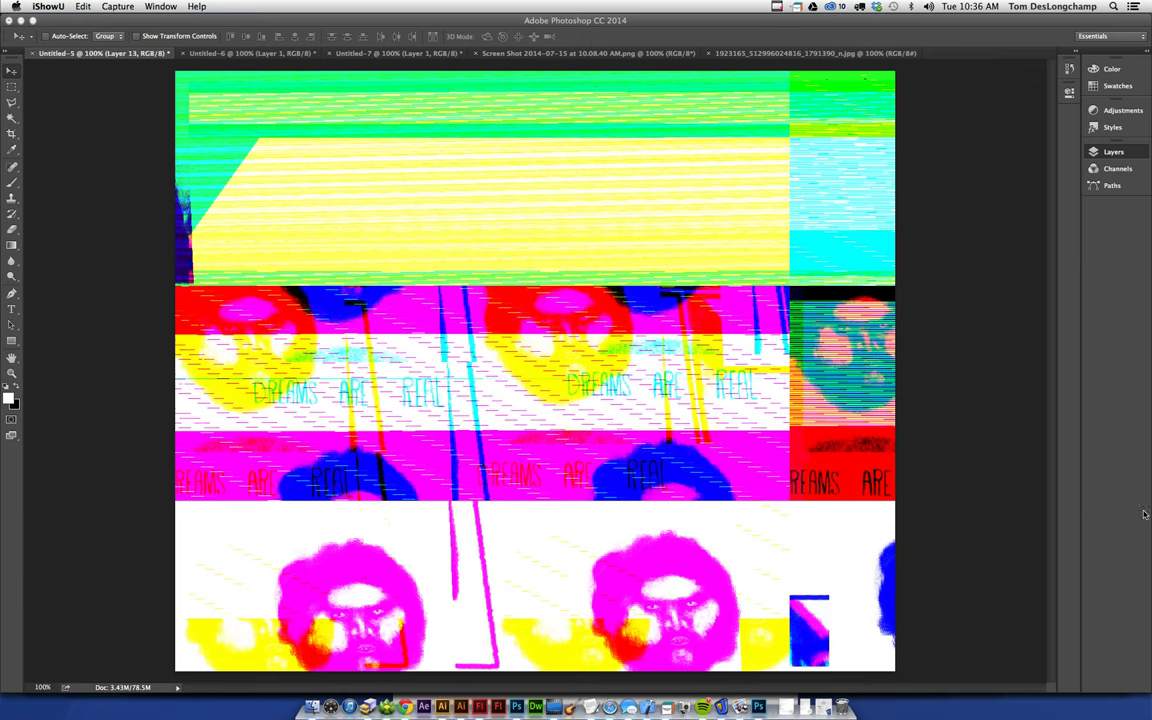
Step: Toggle the Background layer's visibility repeatedly to cycle through the glitched images
{"action": "left_click", "coordinate": [134, 316]}
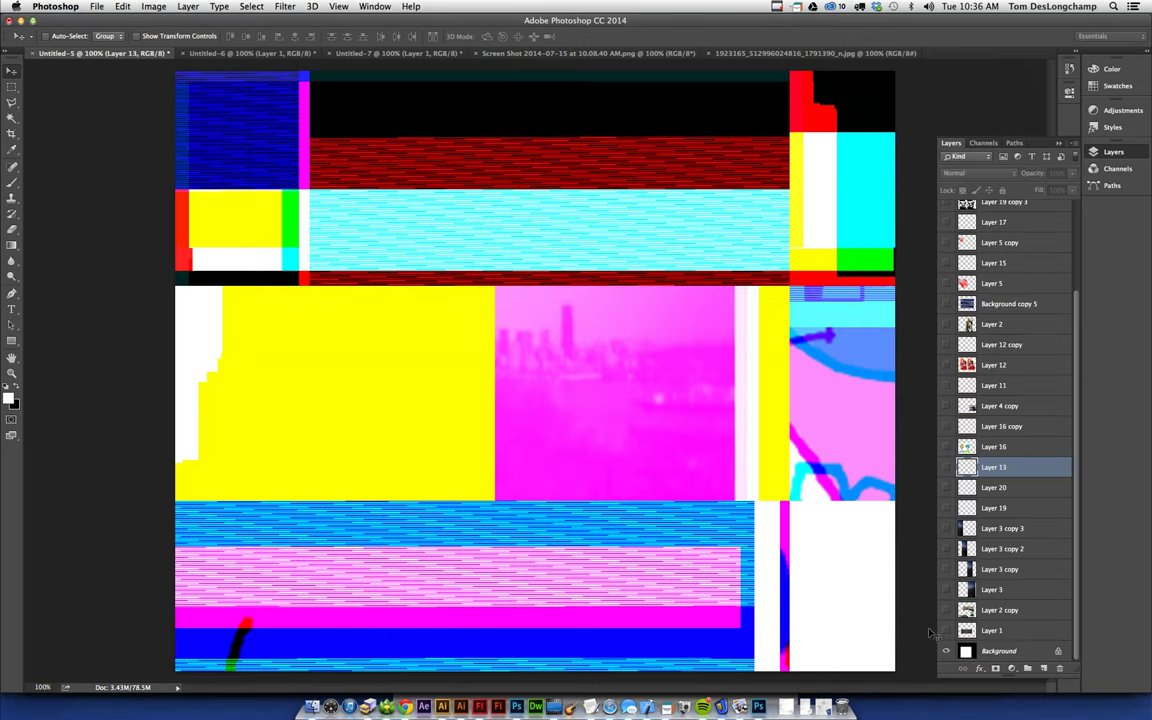
{"action": "left_click", "coordinate": [946, 651]}
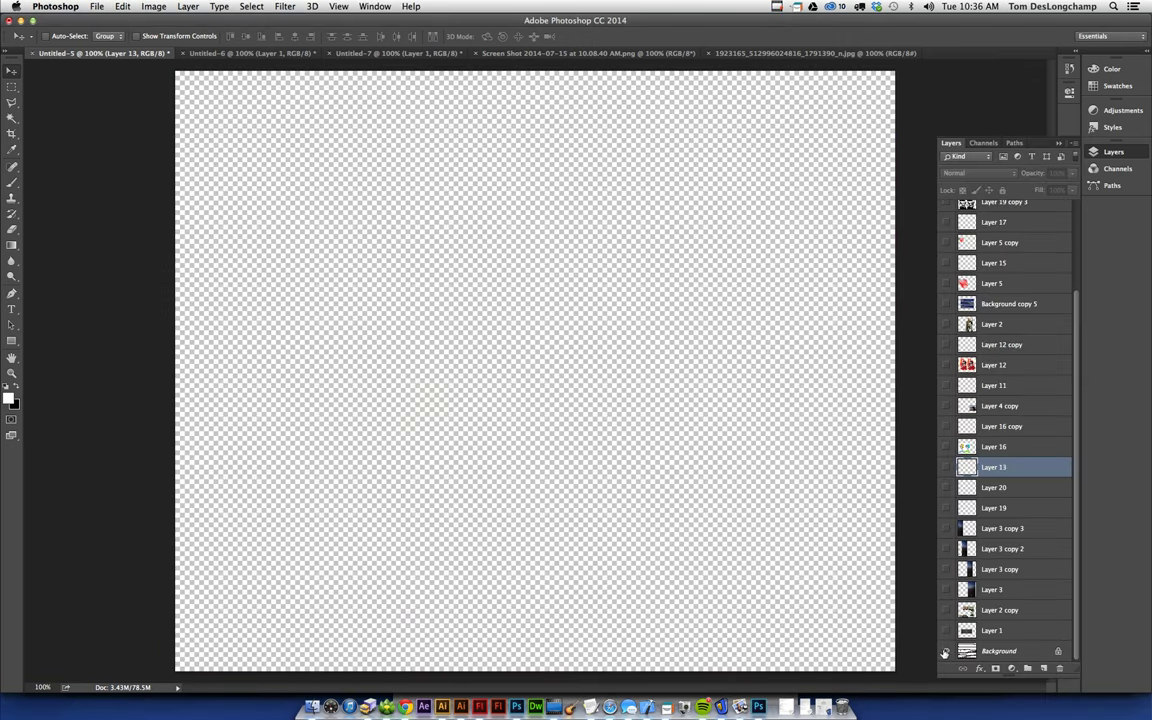
{"action": "left_click", "coordinate": [946, 651]}
{"action": "left_click", "coordinate": [947, 652]}
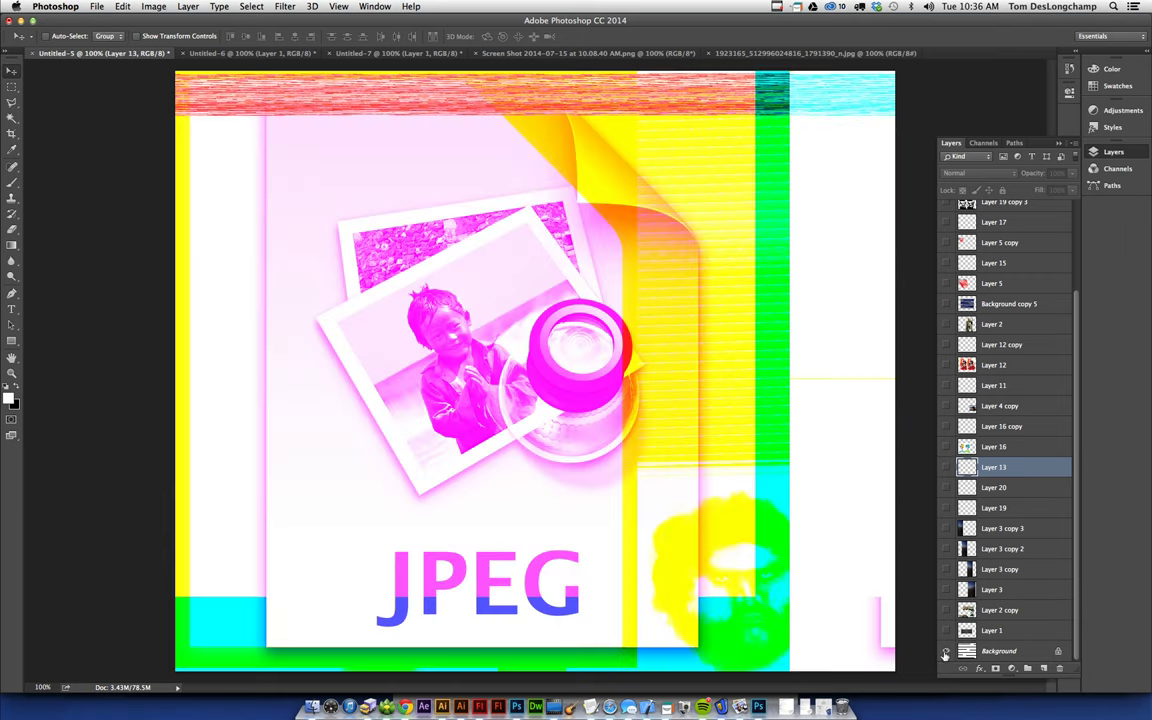
{"action": "left_click", "coordinate": [946, 651]}
{"action": "left_click", "coordinate": [946, 651]}
{"action": "left_click", "coordinate": [946, 651]}
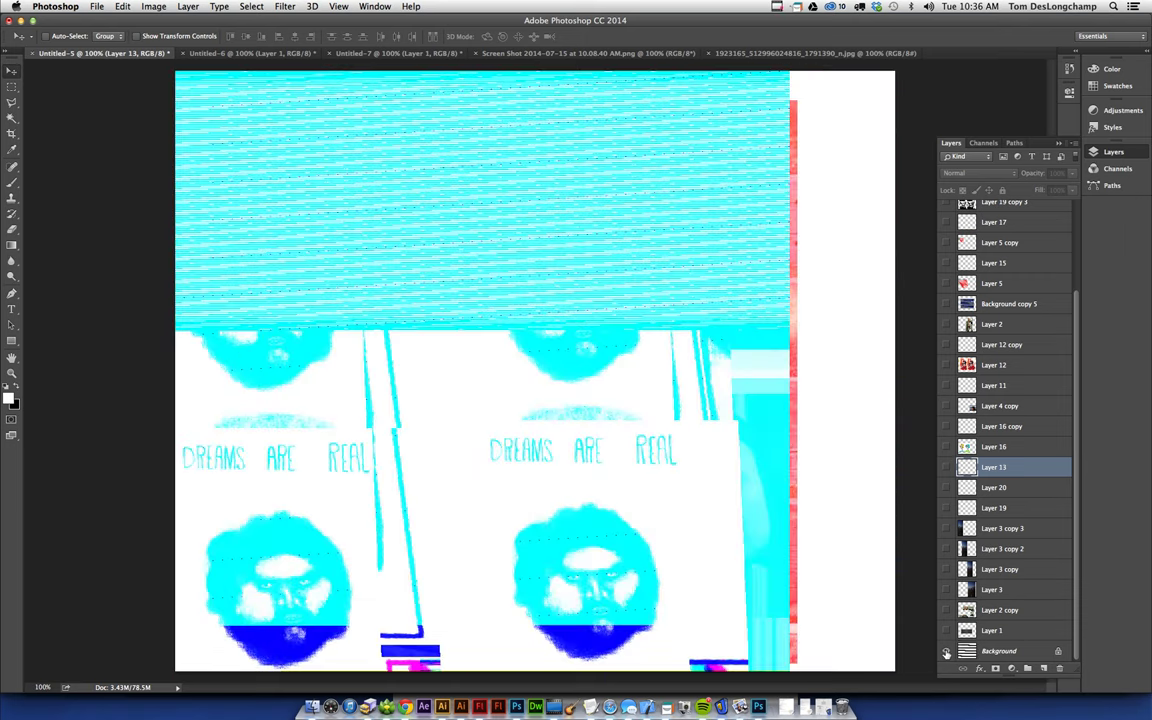
{"action": "left_click", "coordinate": [946, 651]}
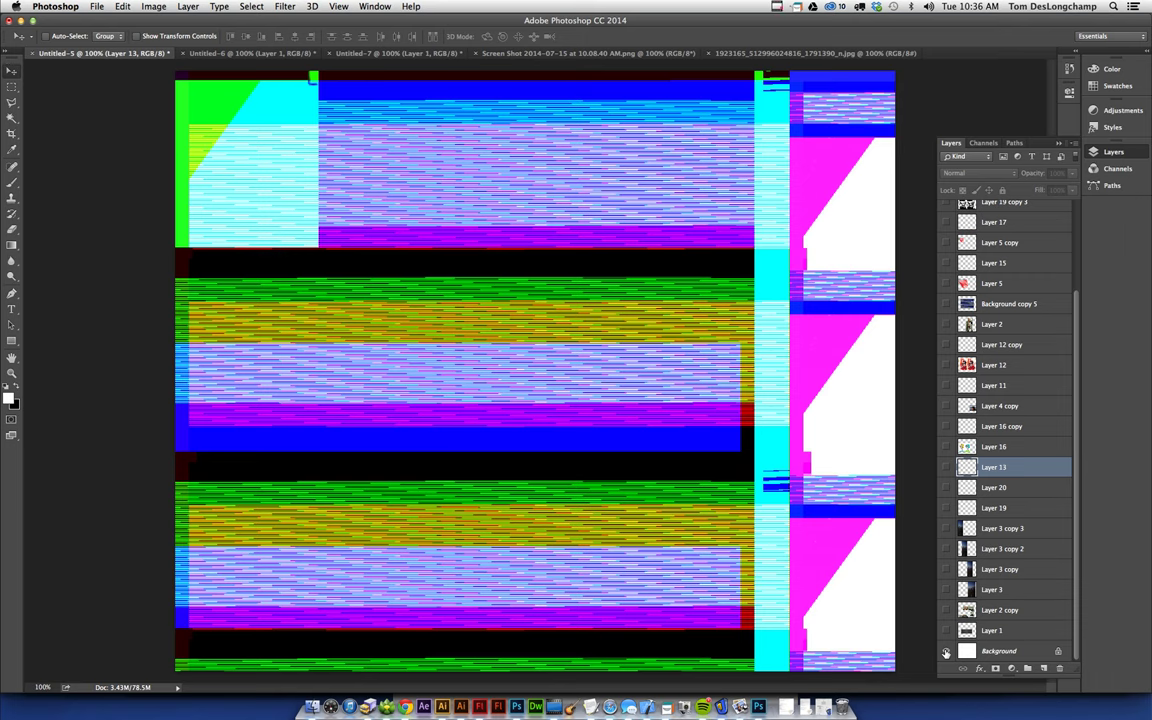
{"action": "left_click", "coordinate": [946, 651]}
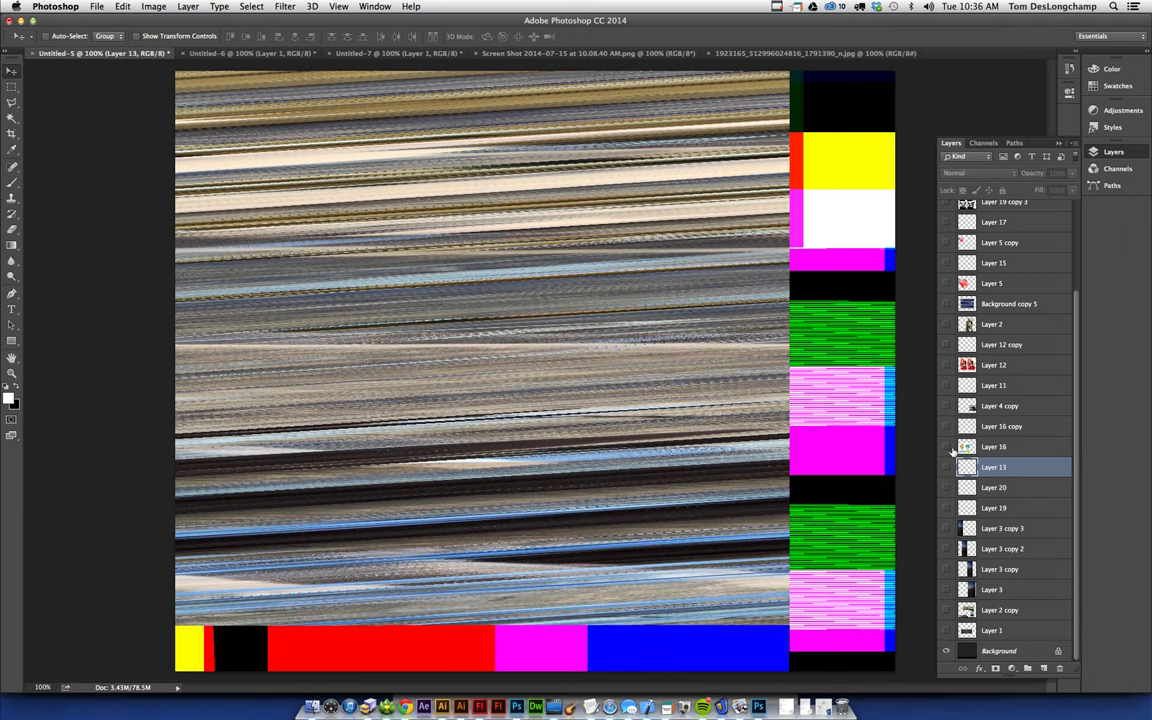
Step: Show Layer 12, move the doubled portrait about 57 px right and 60 px down, then hide it
{"action": "left_click", "coordinate": [946, 365]}
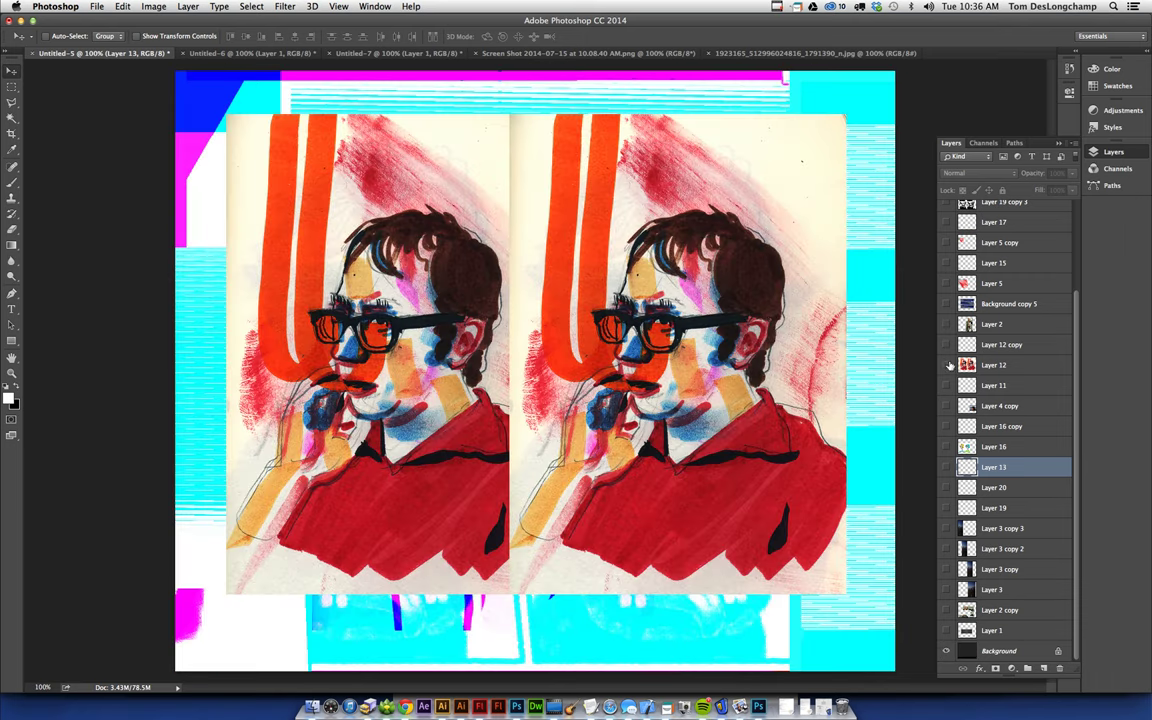
{"action": "left_click", "coordinate": [703, 368]}
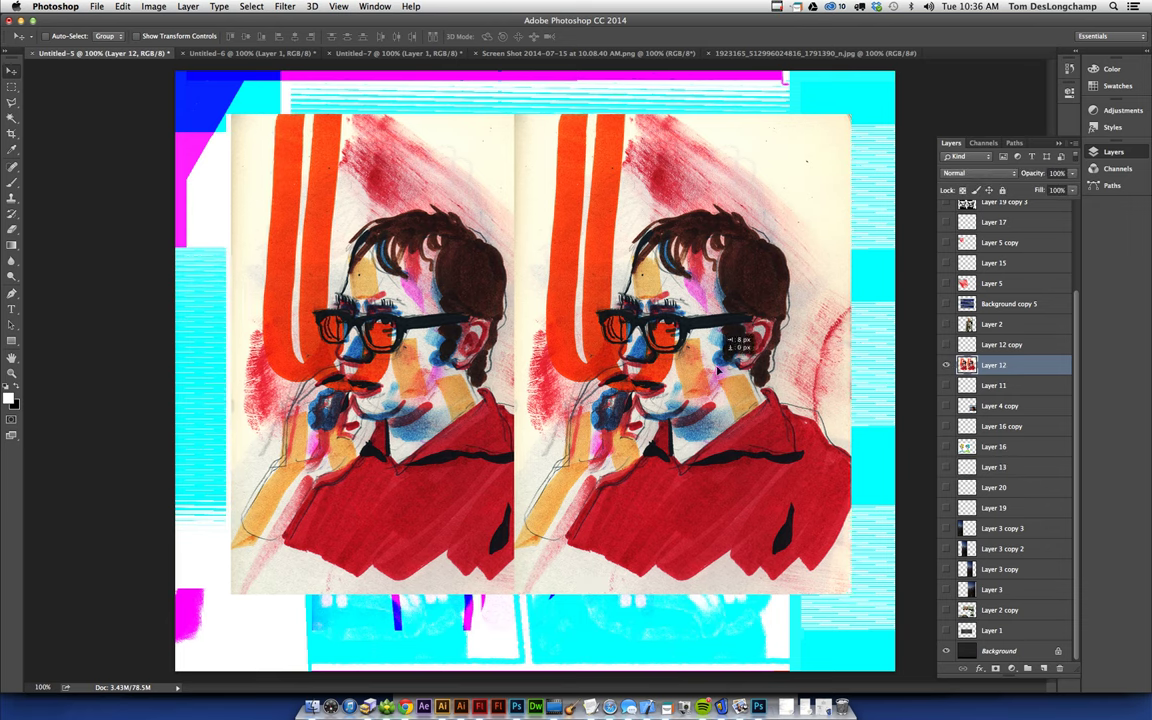
{"action": "left_click_drag", "start_coordinate": [703, 368], "coordinate": [760, 428]}
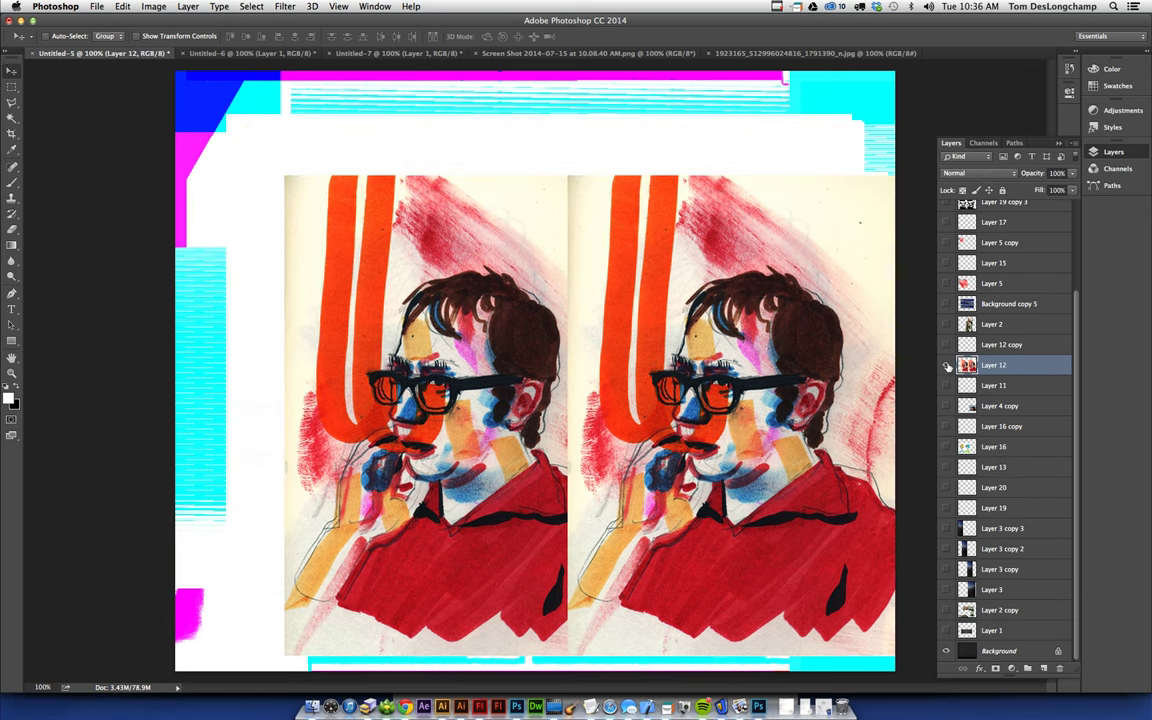
{"action": "left_click", "coordinate": [946, 651]}
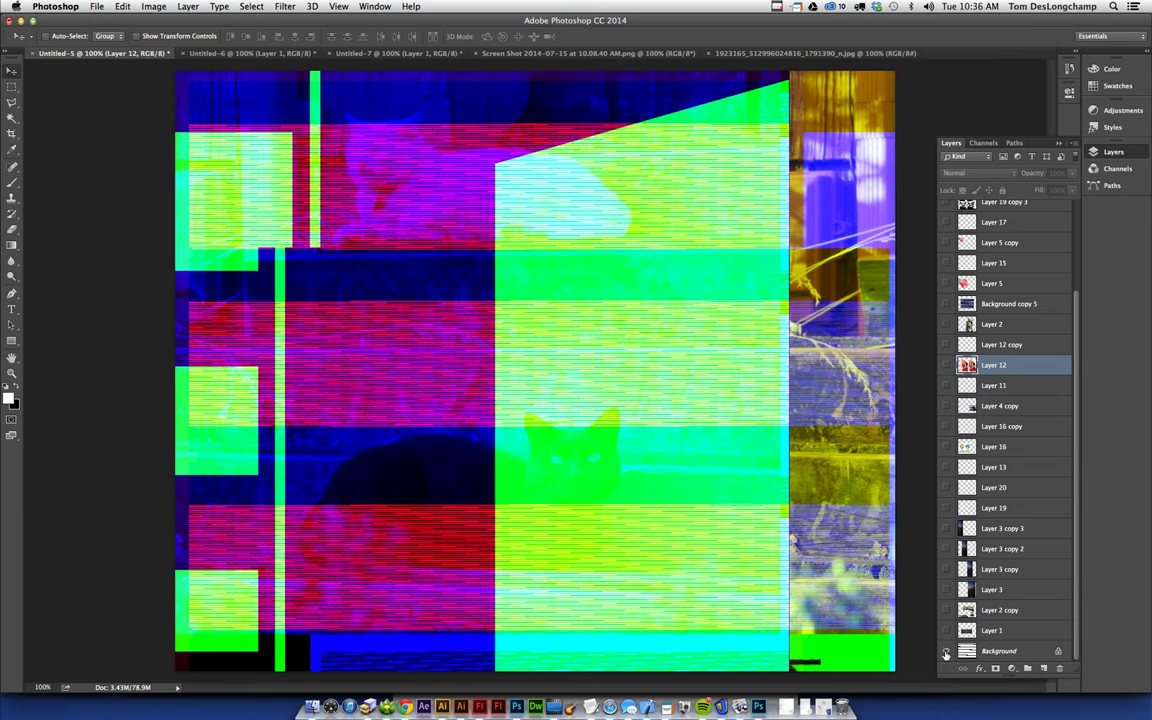
Step: Flick the Background layer past the cat, Dreams Are Real and skull glitches to the pink-orange image
{"action": "left_click", "coordinate": [946, 654], "text": "alt"}
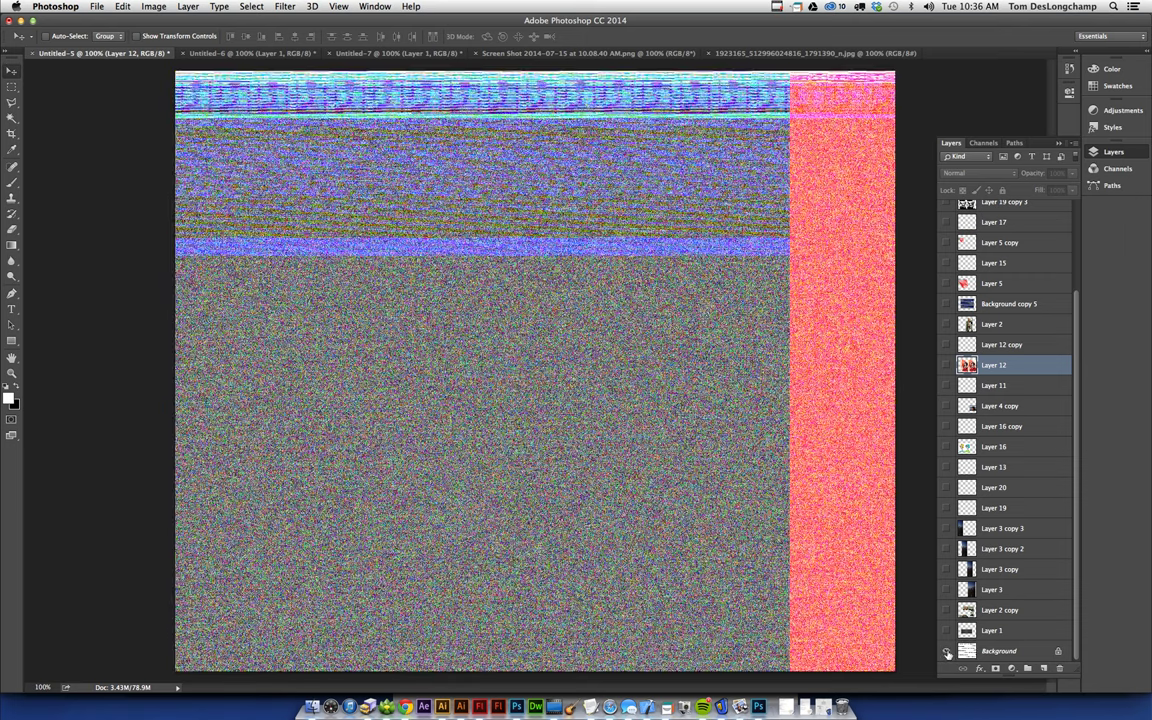
{"action": "left_click", "coordinate": [946, 654], "text": "alt"}
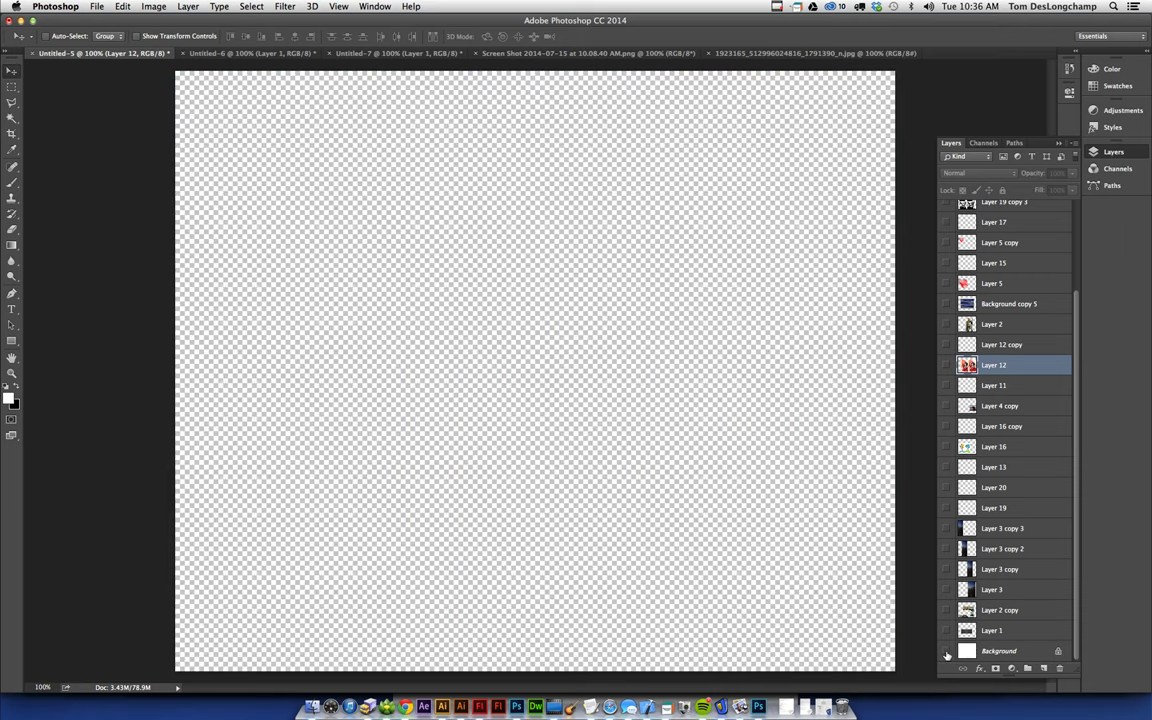
{"action": "left_click", "coordinate": [946, 654], "text": "alt"}
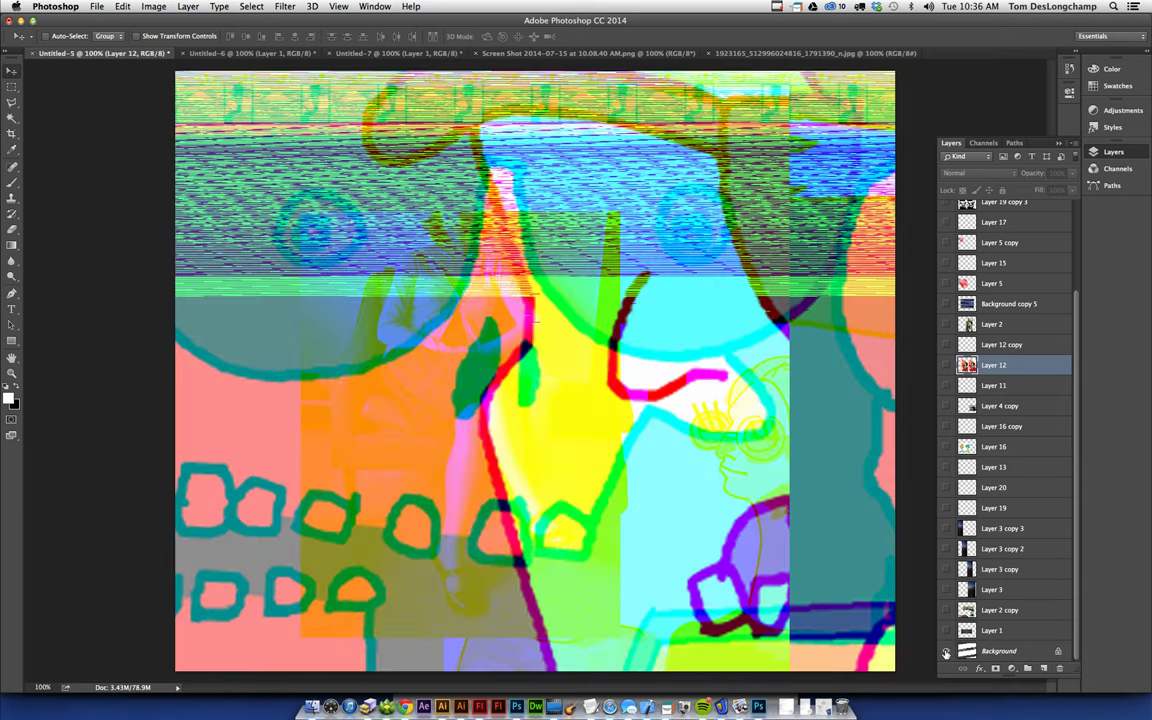
{"action": "left_click", "coordinate": [946, 654], "text": "alt"}
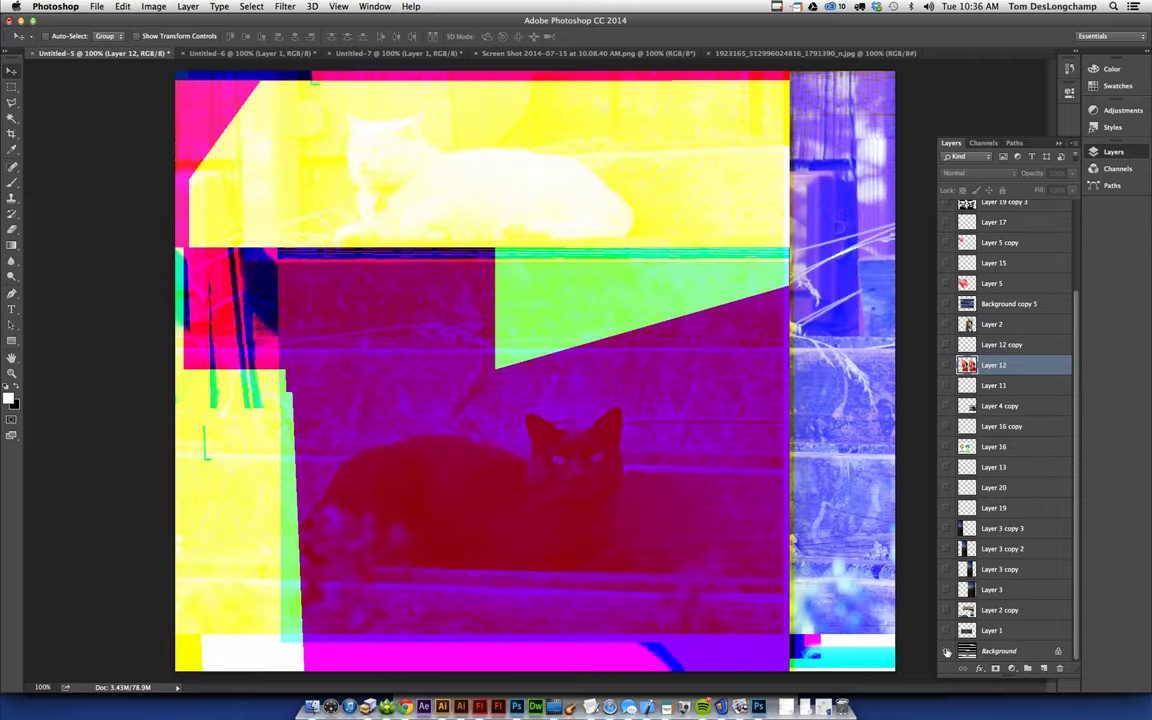
{"action": "left_click", "coordinate": [946, 654], "text": "alt"}
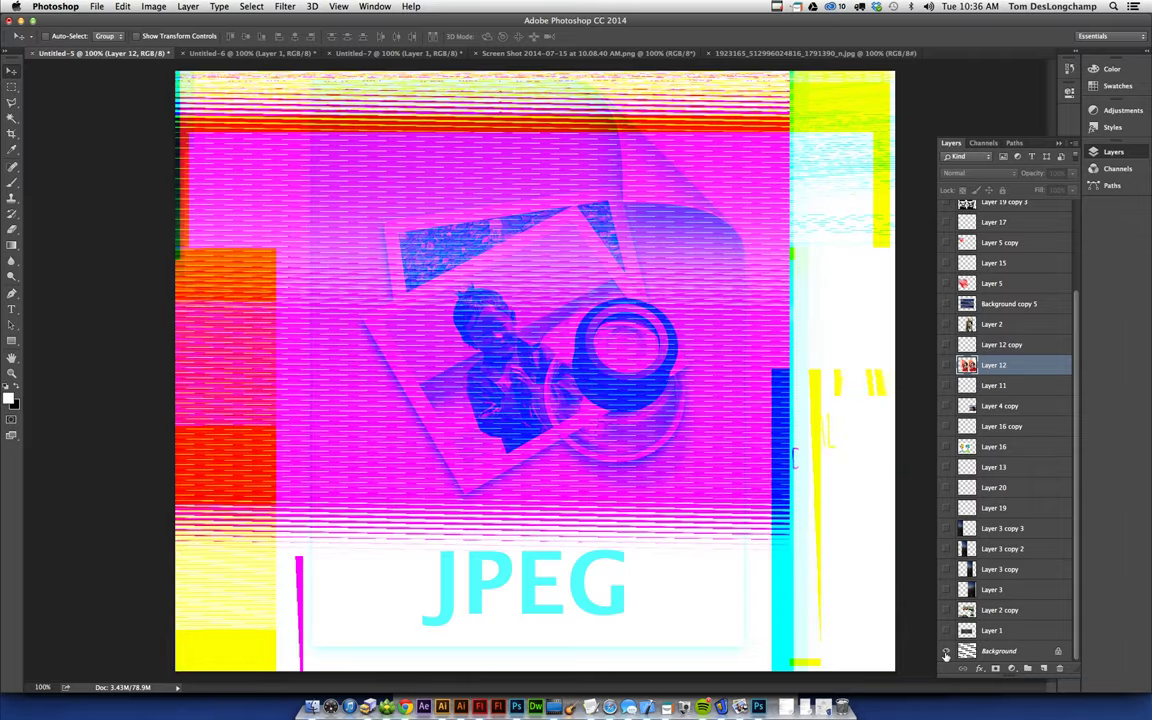
{"action": "left_click", "coordinate": [946, 654], "text": "alt"}
{"action": "left_click", "coordinate": [946, 654], "text": "alt"}
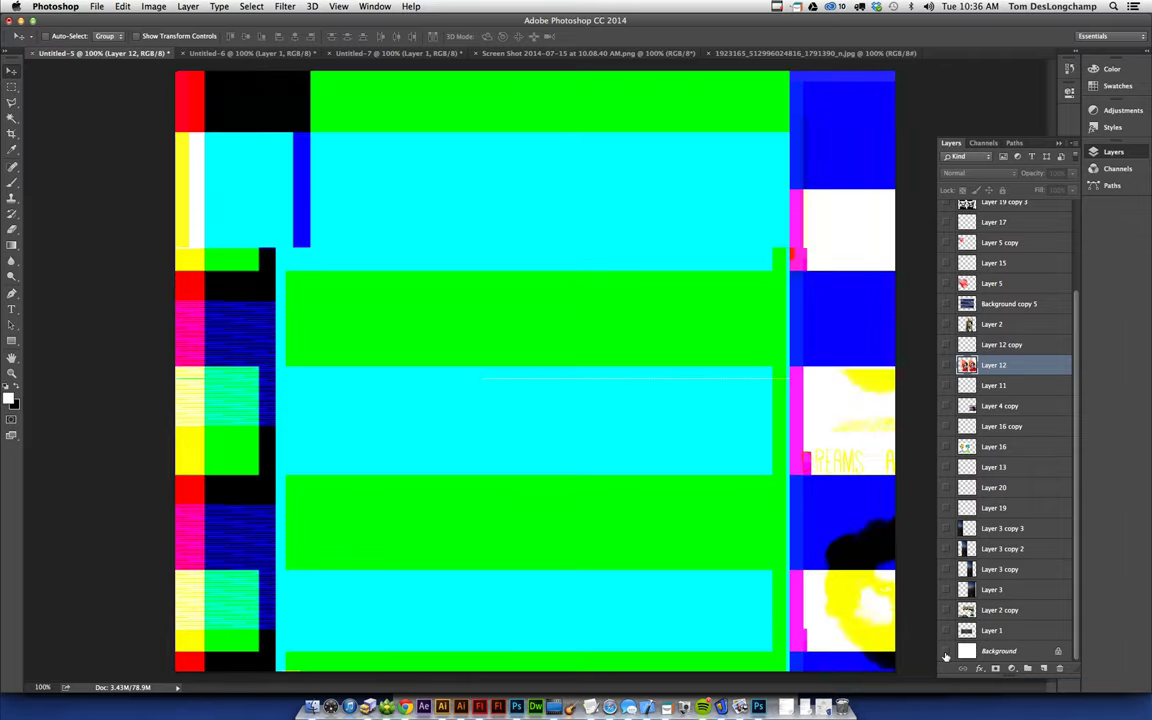
{"action": "left_click", "coordinate": [946, 654], "text": "alt"}
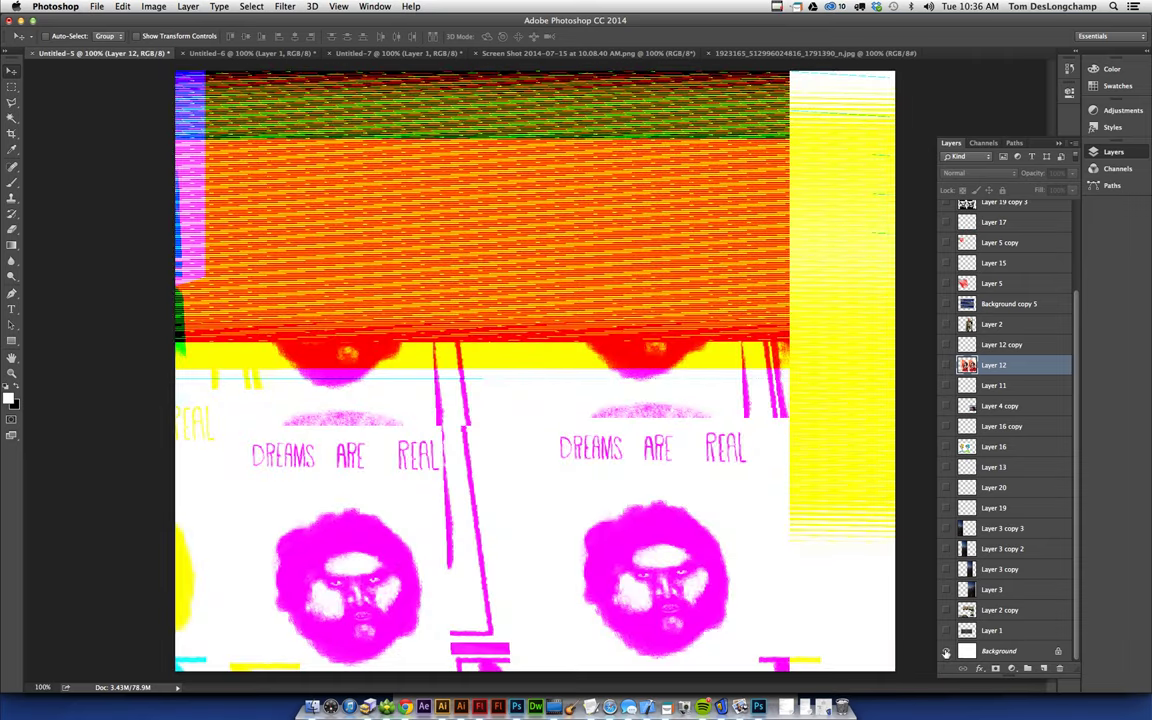
{"action": "left_click", "coordinate": [946, 654], "text": "alt"}
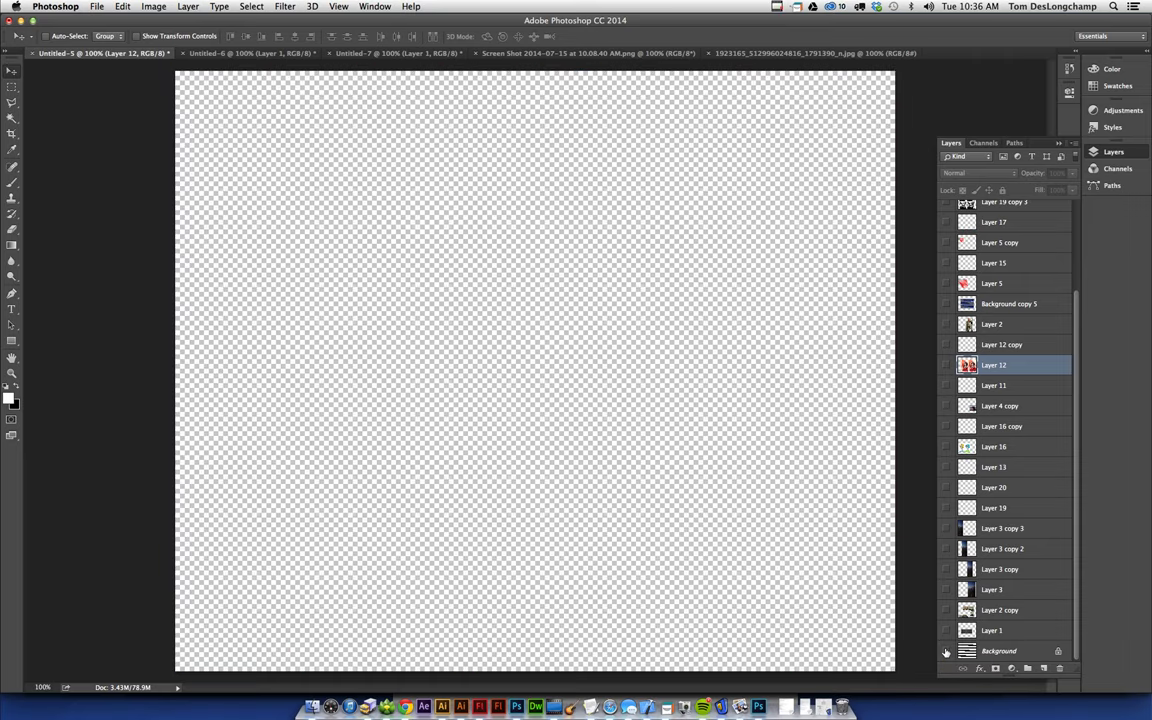
{"action": "left_click", "coordinate": [946, 654], "text": "alt"}
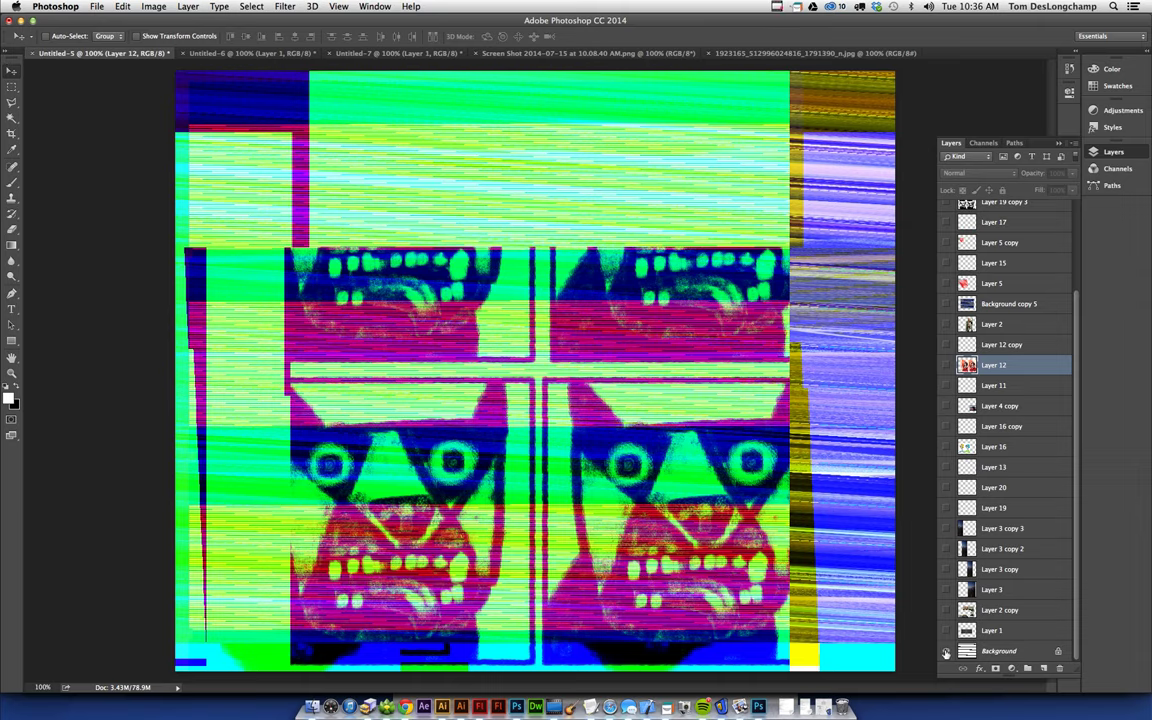
{"action": "left_click", "coordinate": [946, 654], "text": "alt"}
{"action": "left_click", "coordinate": [946, 654], "text": "alt"}
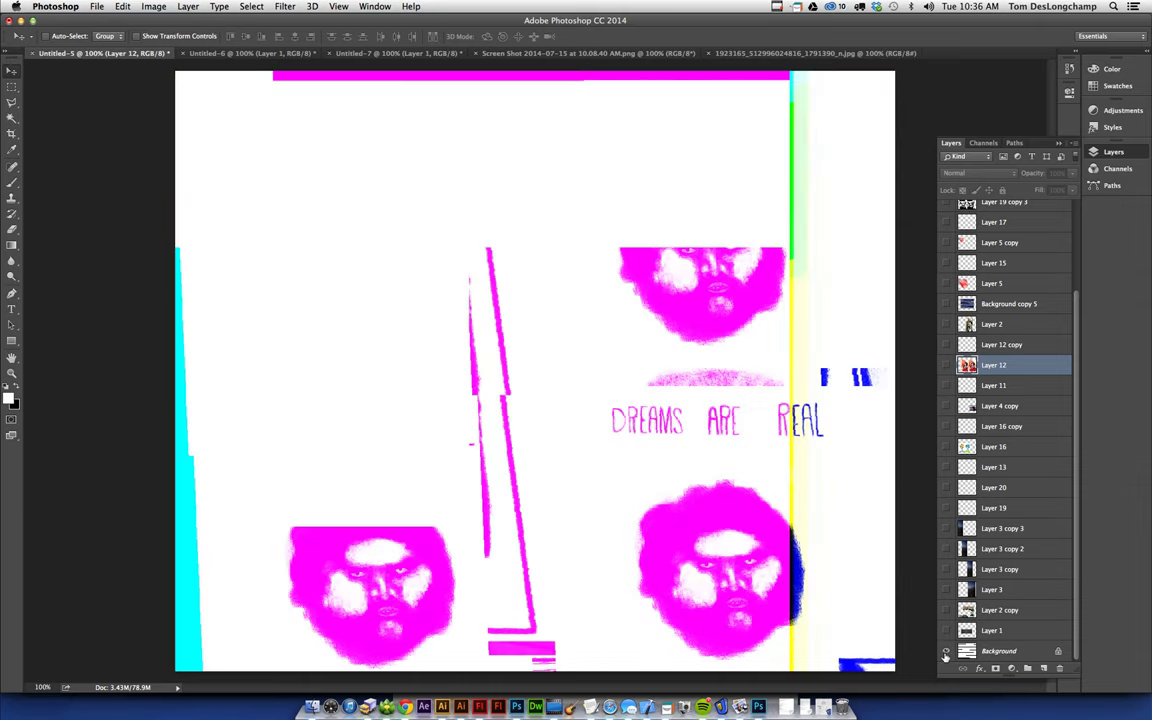
{"action": "left_click", "coordinate": [946, 654], "text": "alt"}
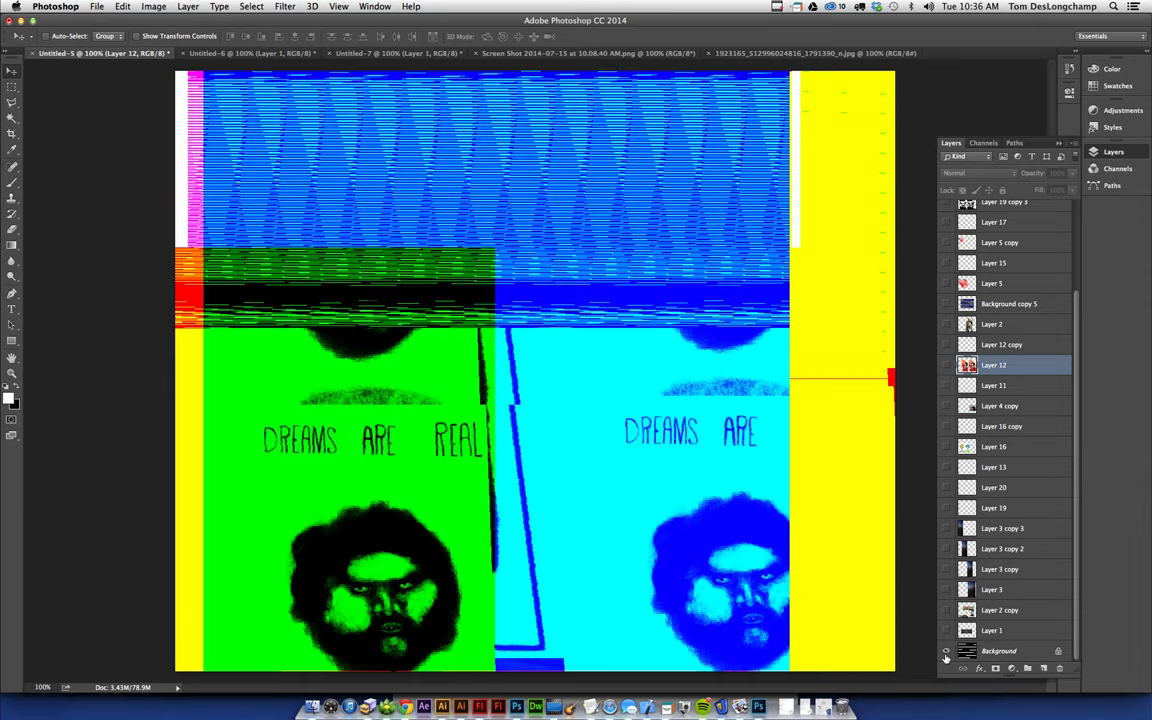
{"action": "left_click", "coordinate": [946, 654], "text": "alt"}
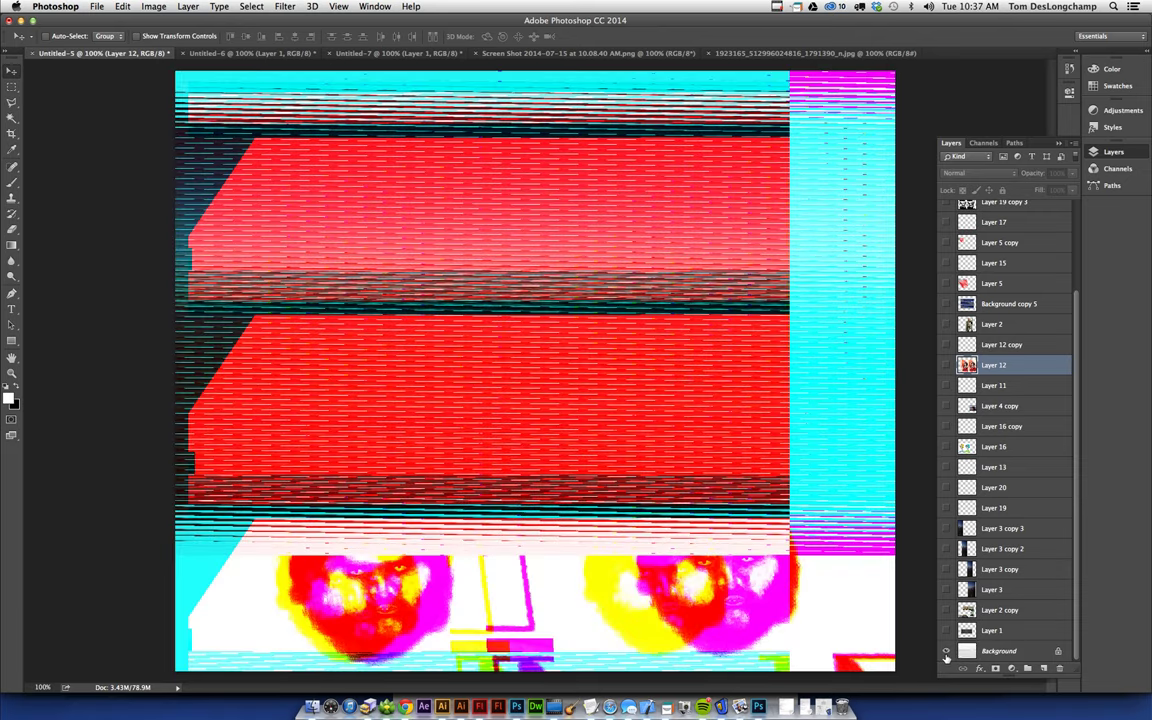
{"action": "left_click", "coordinate": [946, 654], "text": "alt"}
{"action": "left_click", "coordinate": [946, 654], "text": "alt"}
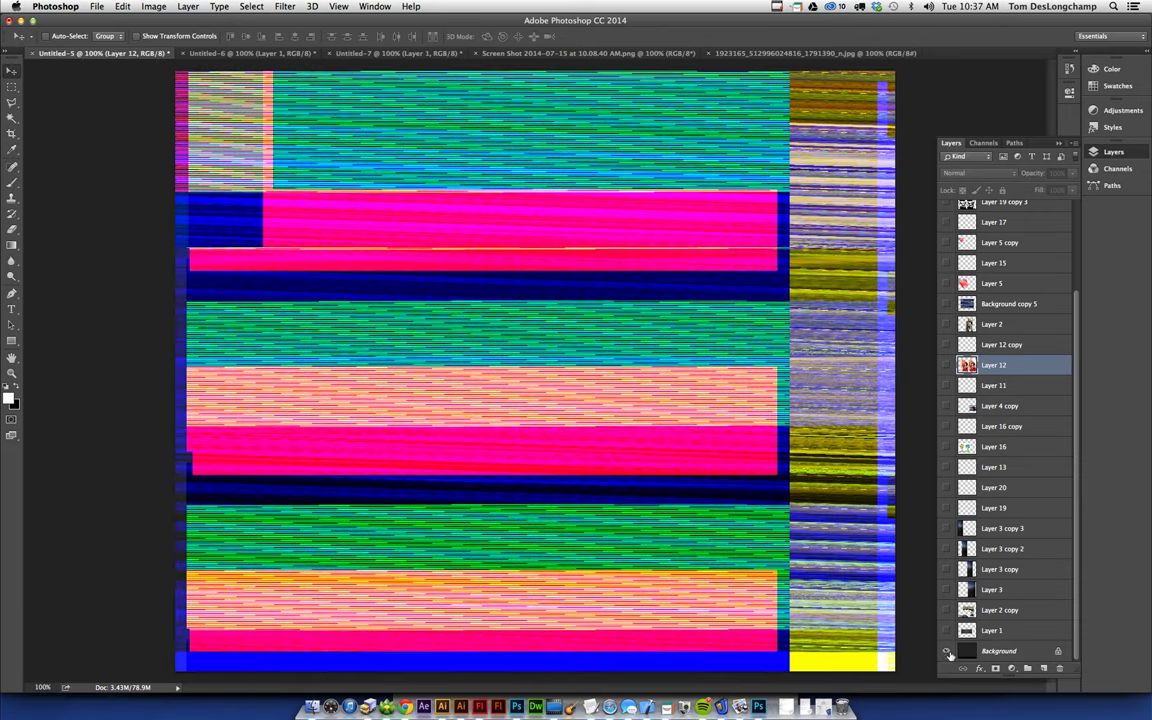
{"action": "left_click", "coordinate": [948, 654], "text": "alt"}
{"action": "left_click", "coordinate": [947, 654], "text": "alt"}
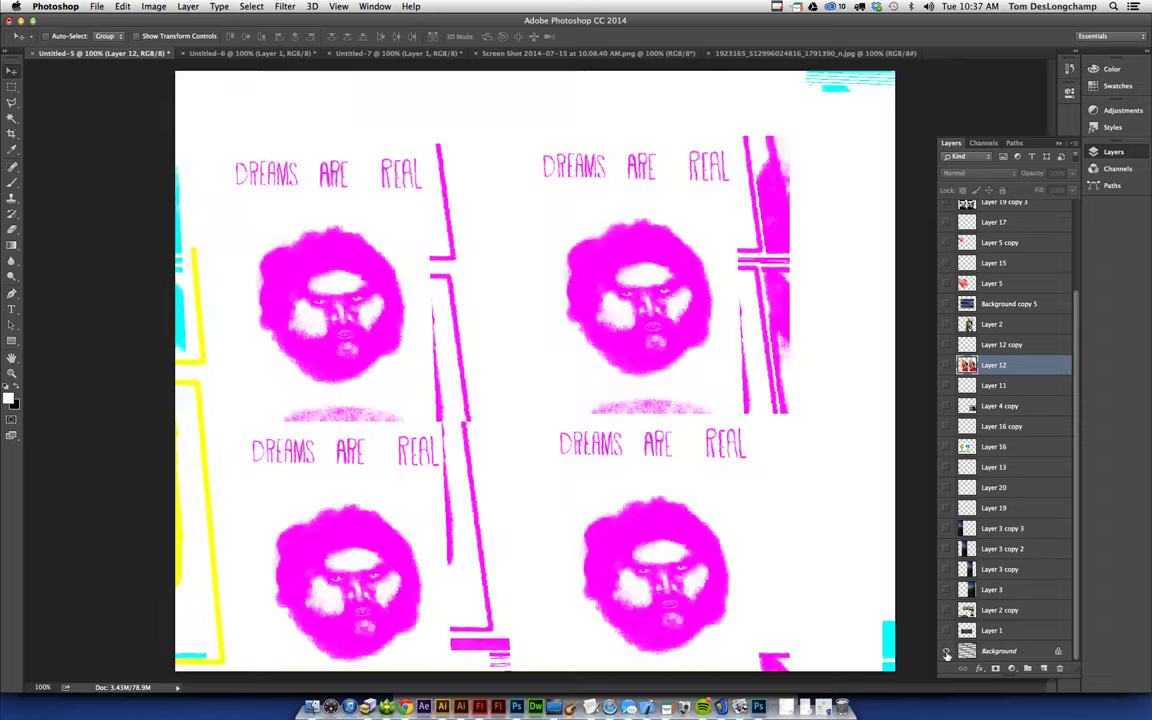
{"action": "left_click", "coordinate": [947, 654], "text": "alt"}
{"action": "left_click", "coordinate": [947, 654], "text": "alt"}
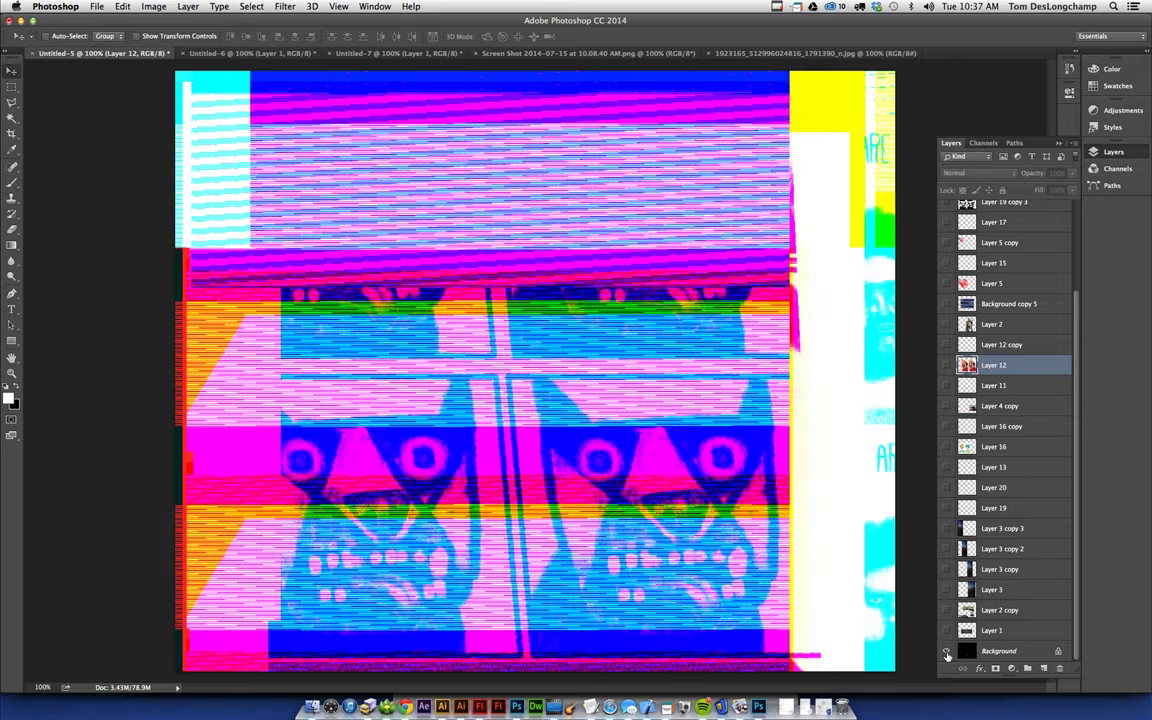
{"action": "left_click", "coordinate": [947, 654], "text": "alt"}
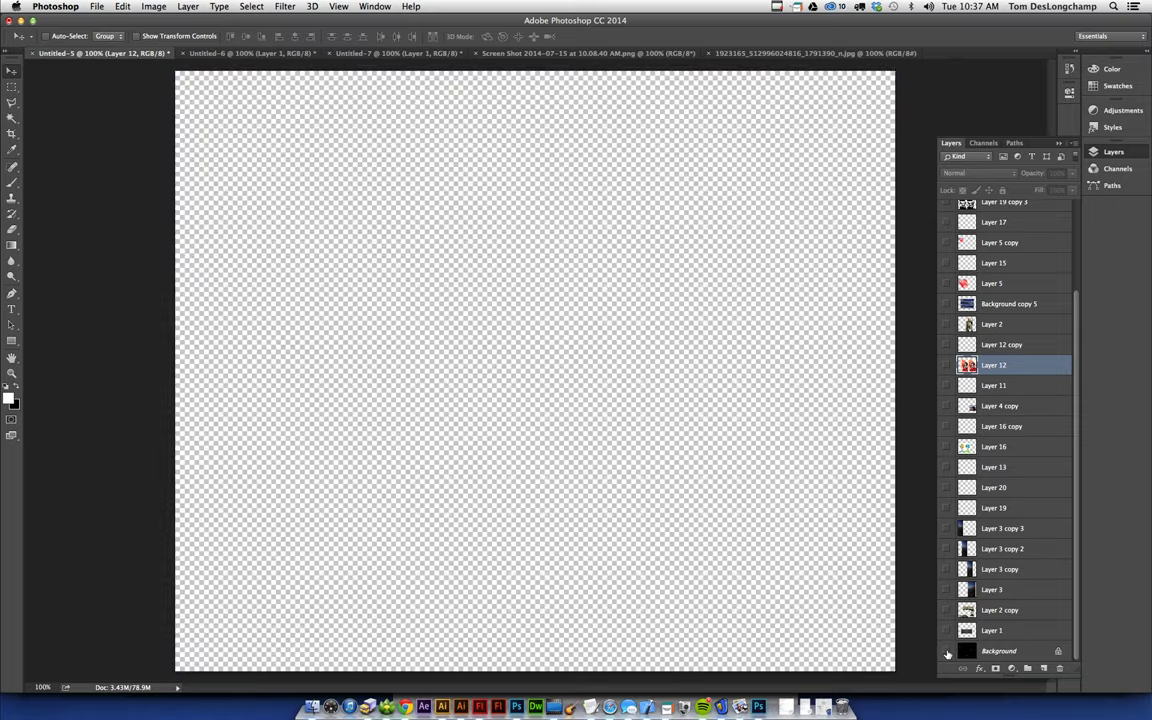
{"action": "left_click", "coordinate": [947, 654], "text": "alt"}
{"action": "left_click", "coordinate": [947, 654], "text": "alt"}
{"action": "left_click", "coordinate": [947, 654], "text": "alt"}
{"action": "left_click", "coordinate": [947, 654], "text": "alt"}
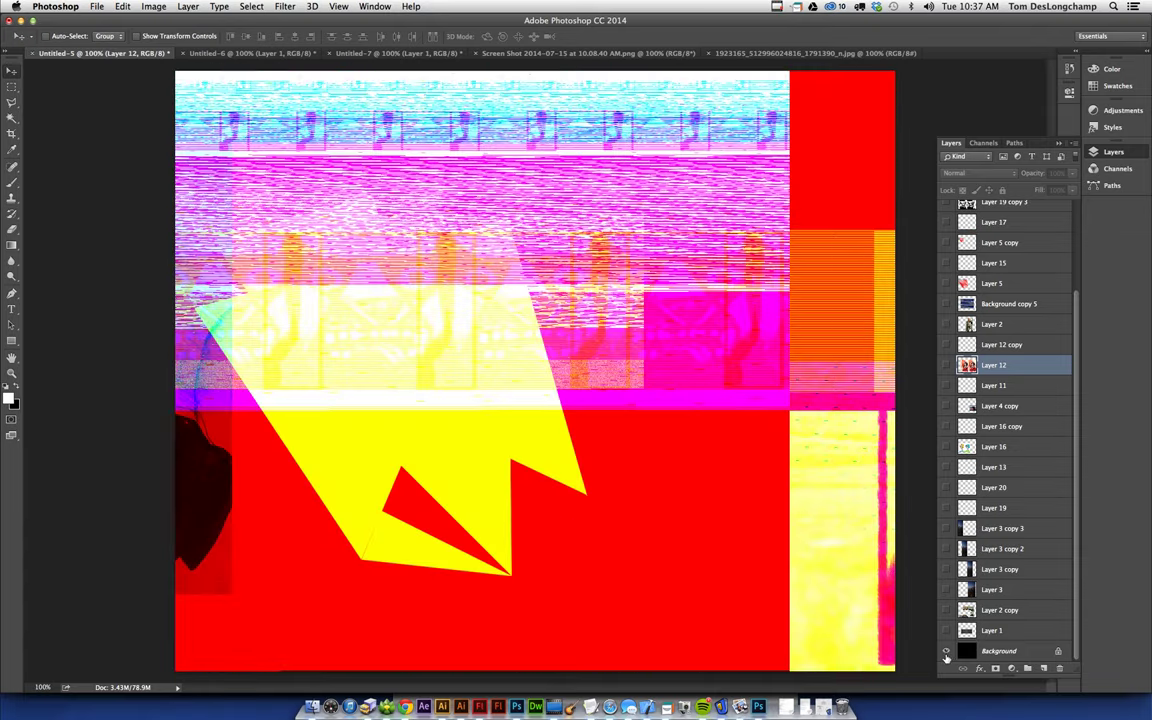
{"action": "left_click", "coordinate": [947, 654], "text": "alt"}
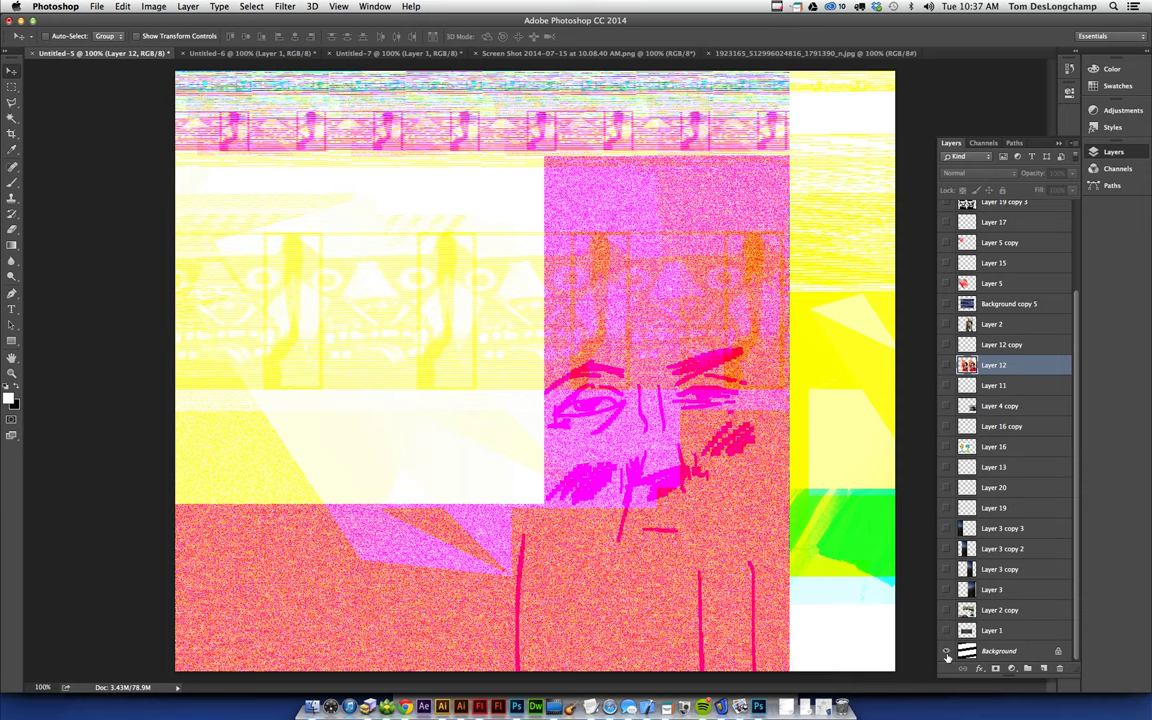
{"action": "left_click", "coordinate": [947, 654], "text": "alt"}
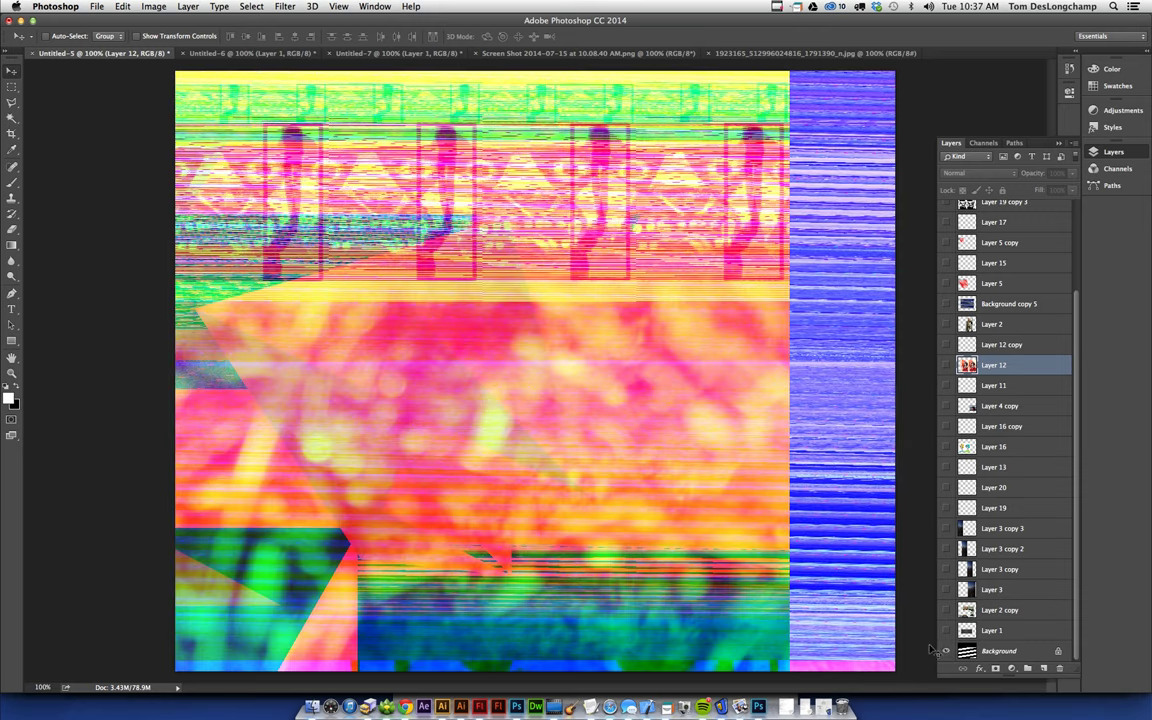
Step: Scale the layer to span the canvas, then show the cyan Background copy 5 glitch image
{"action": "left_click_drag", "start_coordinate": [170, 68], "coordinate": [872, 628]}
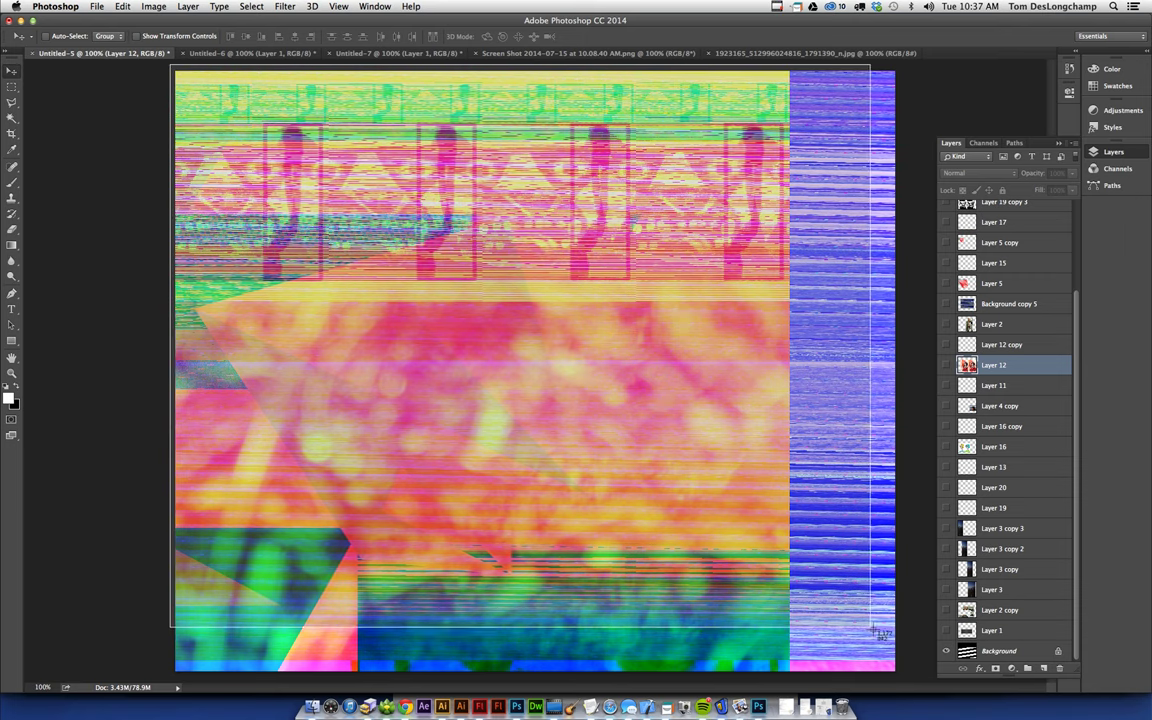
{"action": "key", "text": "Return"}
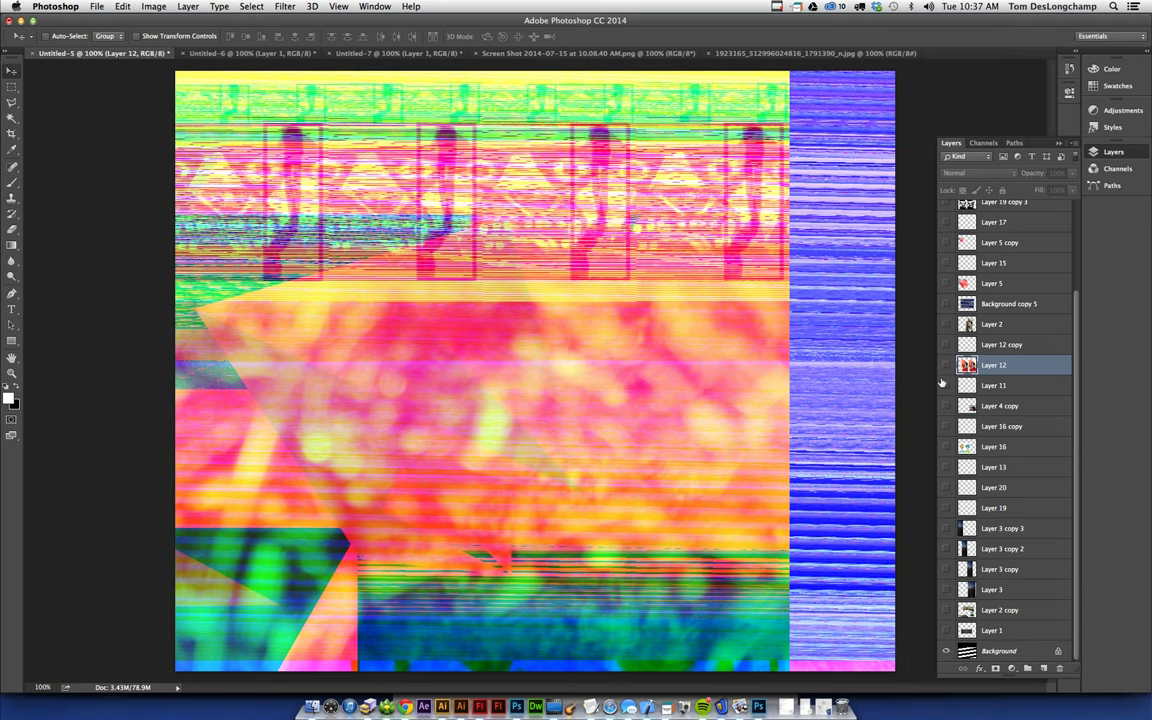
{"action": "left_click", "coordinate": [946, 303]}
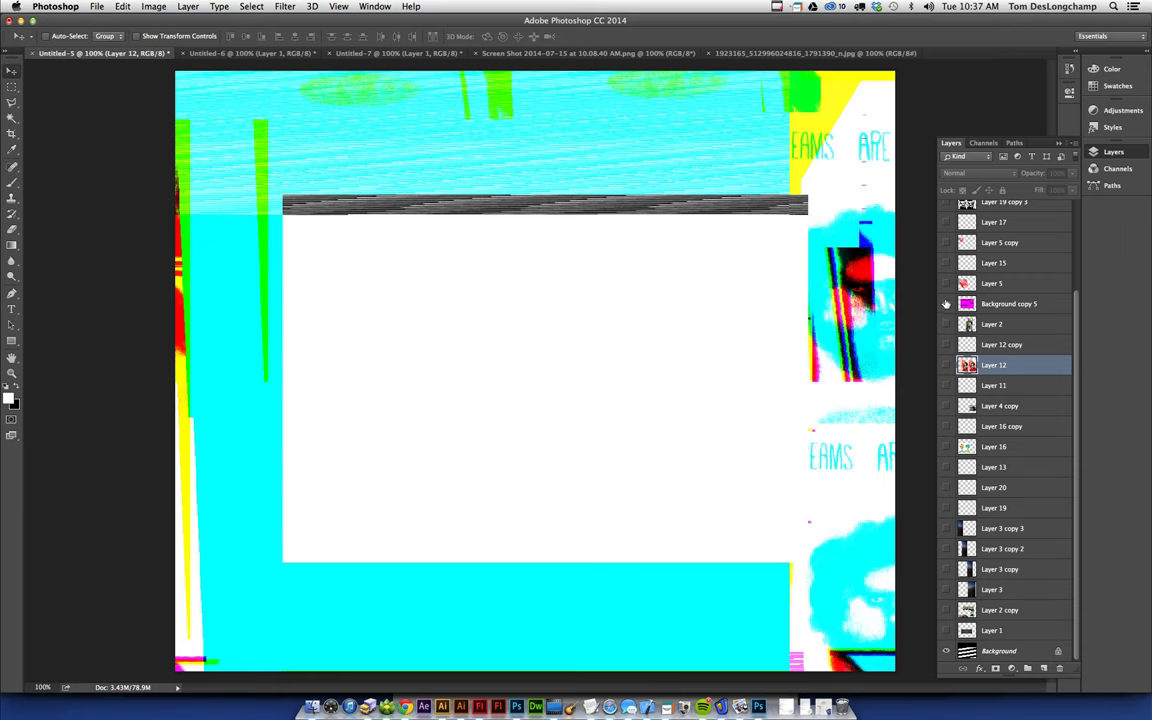
{"action": "left_click", "coordinate": [946, 303]}
Step: Toggle layers through the red polygon and Dreams Are Real images to the dog-face grid
{"action": "left_click", "coordinate": [946, 285]}
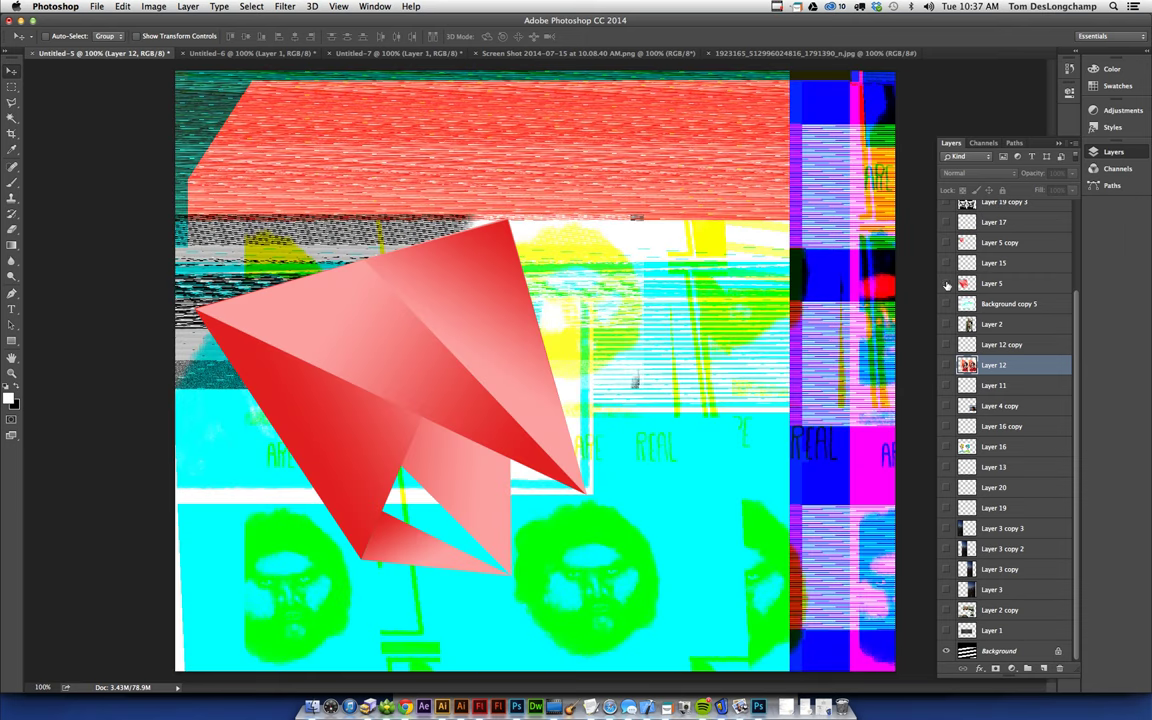
{"action": "left_click", "coordinate": [946, 285]}
{"action": "scroll", "coordinate": [955, 300], "scroll_direction": "up", "scroll_amount": 3}
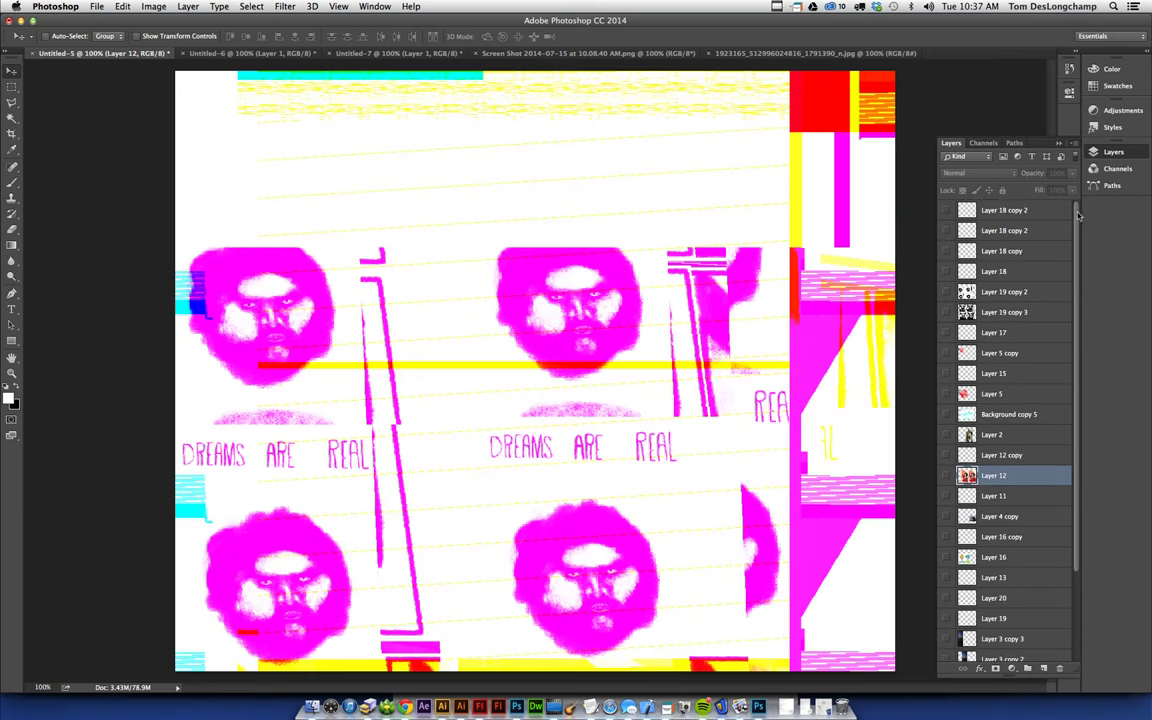
{"action": "left_click", "coordinate": [946, 291]}
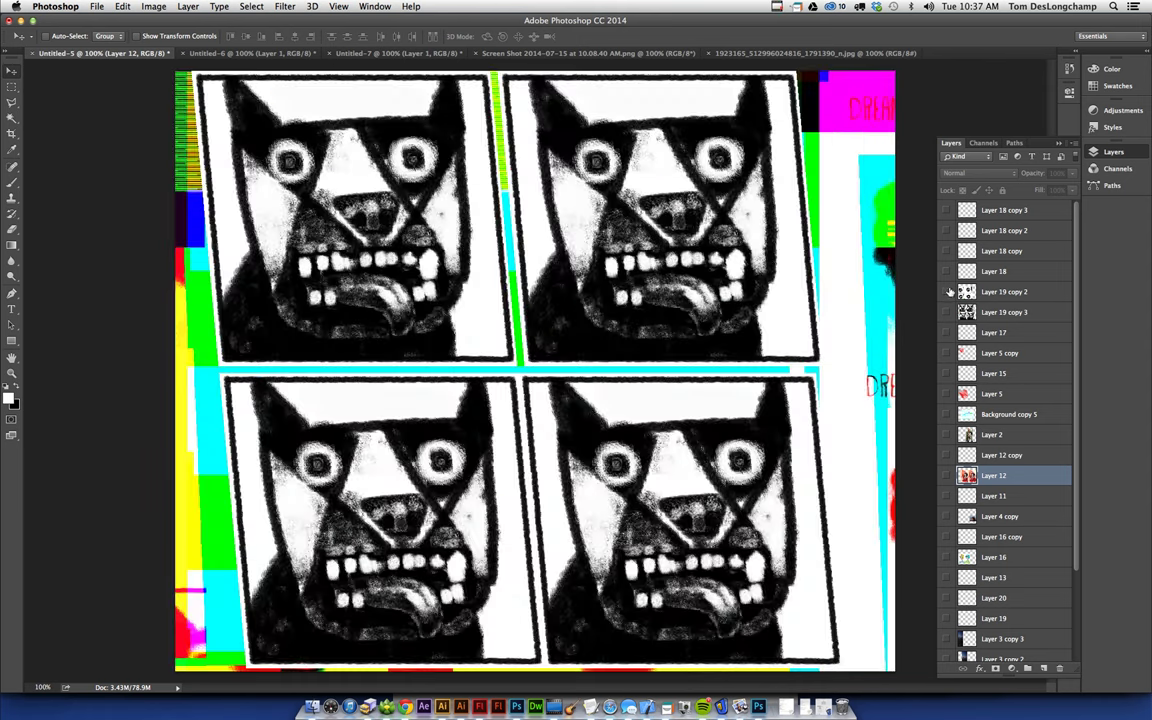
{"action": "left_click", "coordinate": [946, 291]}
{"action": "left_click", "coordinate": [946, 312]}
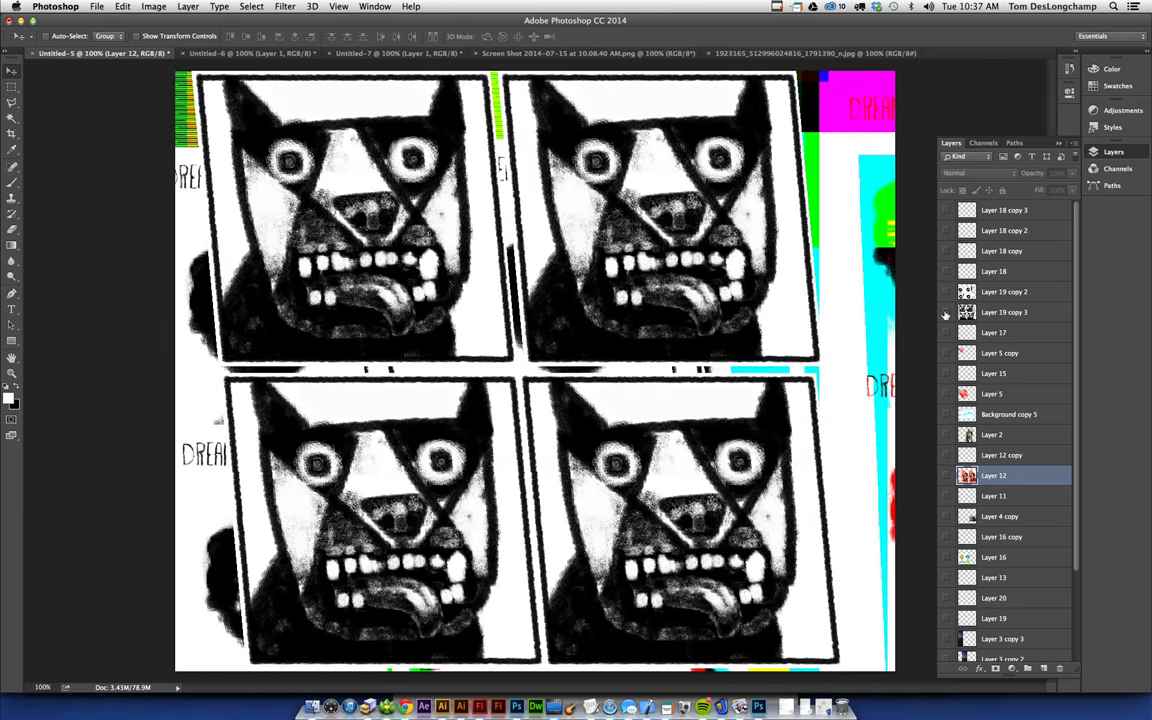
{"action": "scroll", "coordinate": [975, 320], "scroll_direction": "down", "scroll_amount": 5}
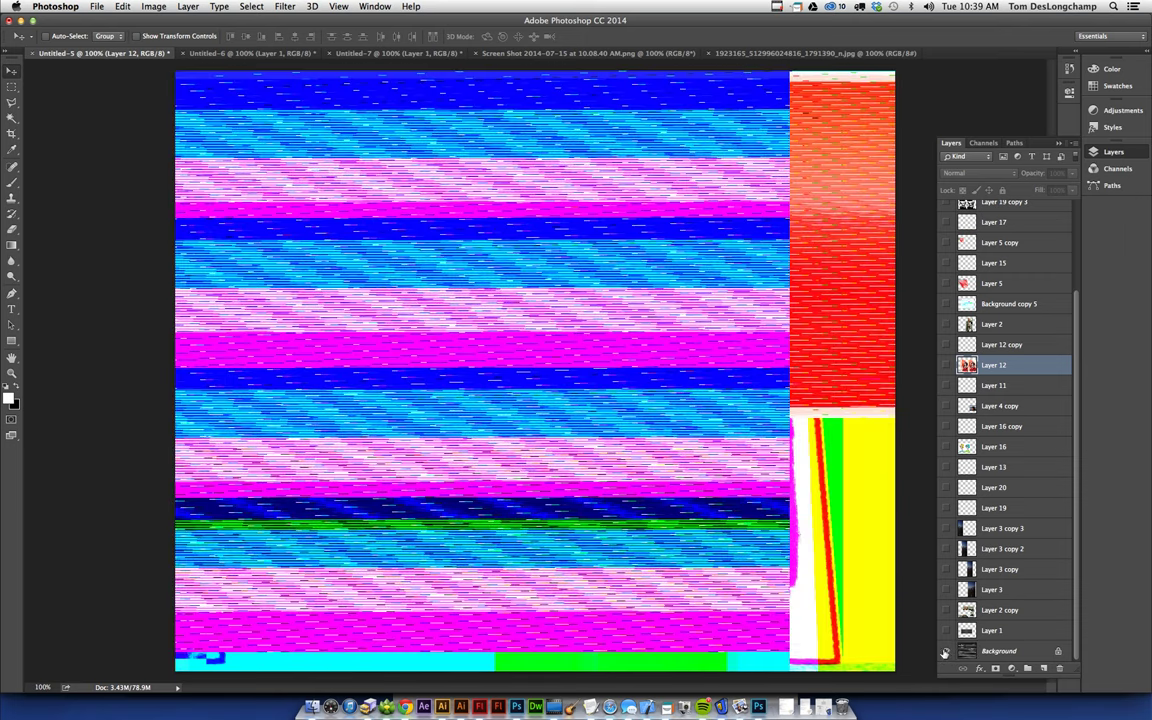
Step: Toggle the Background layer through drawn, pink and striped images to the green-yellow collage
{"action": "left_click", "coordinate": [945, 651]}
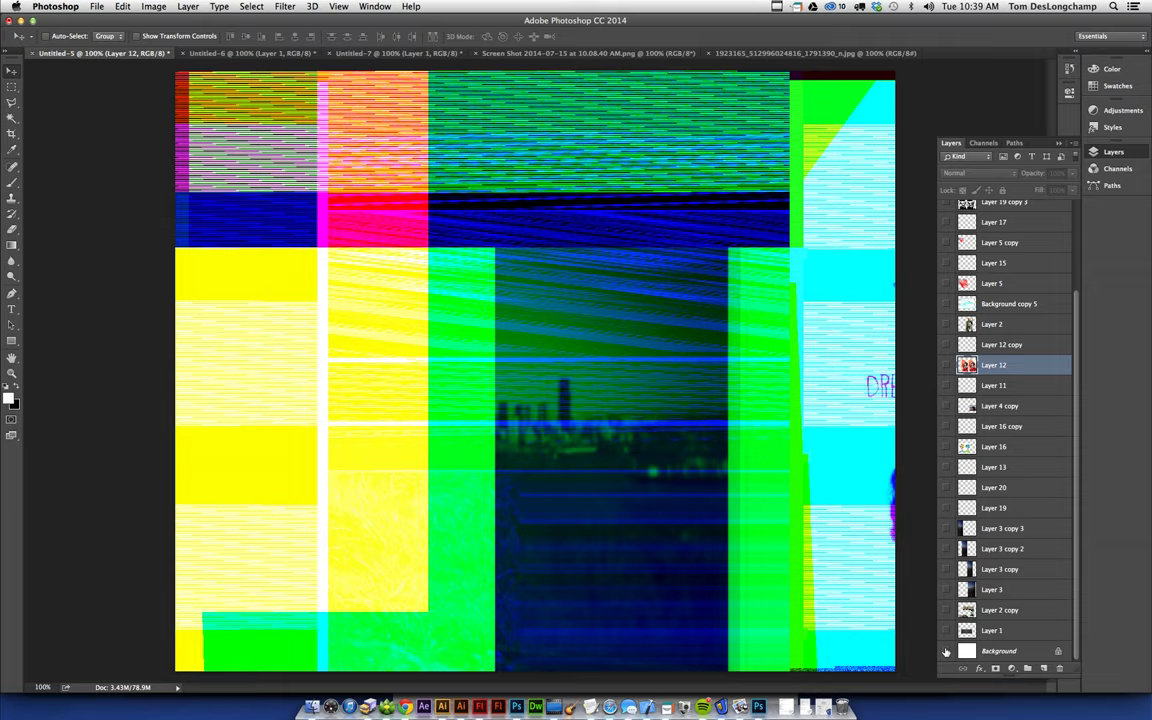
{"action": "left_click", "coordinate": [946, 652]}
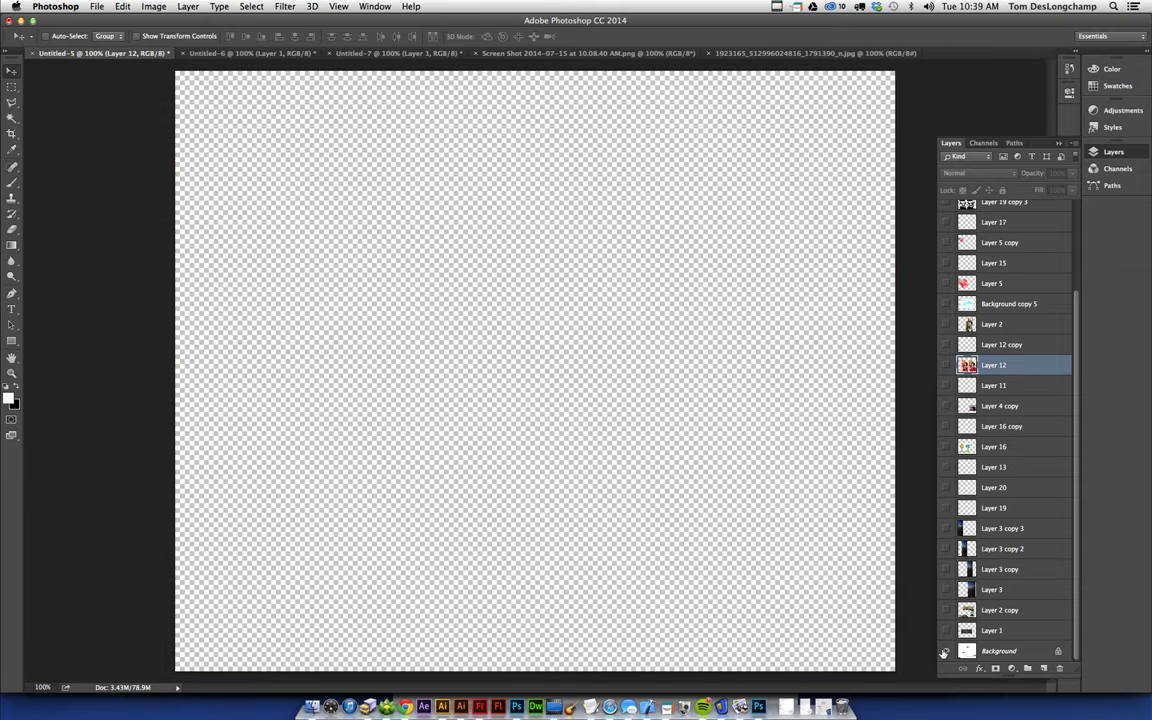
{"action": "left_click", "coordinate": [944, 652]}
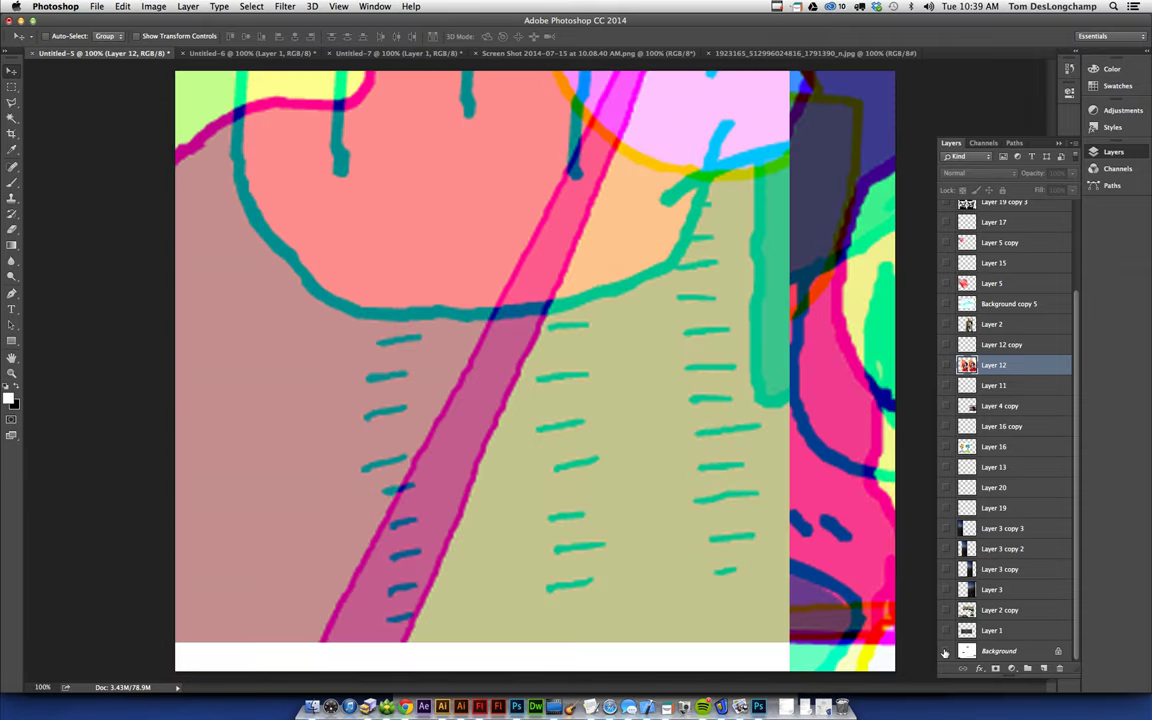
{"action": "left_click", "coordinate": [944, 653]}
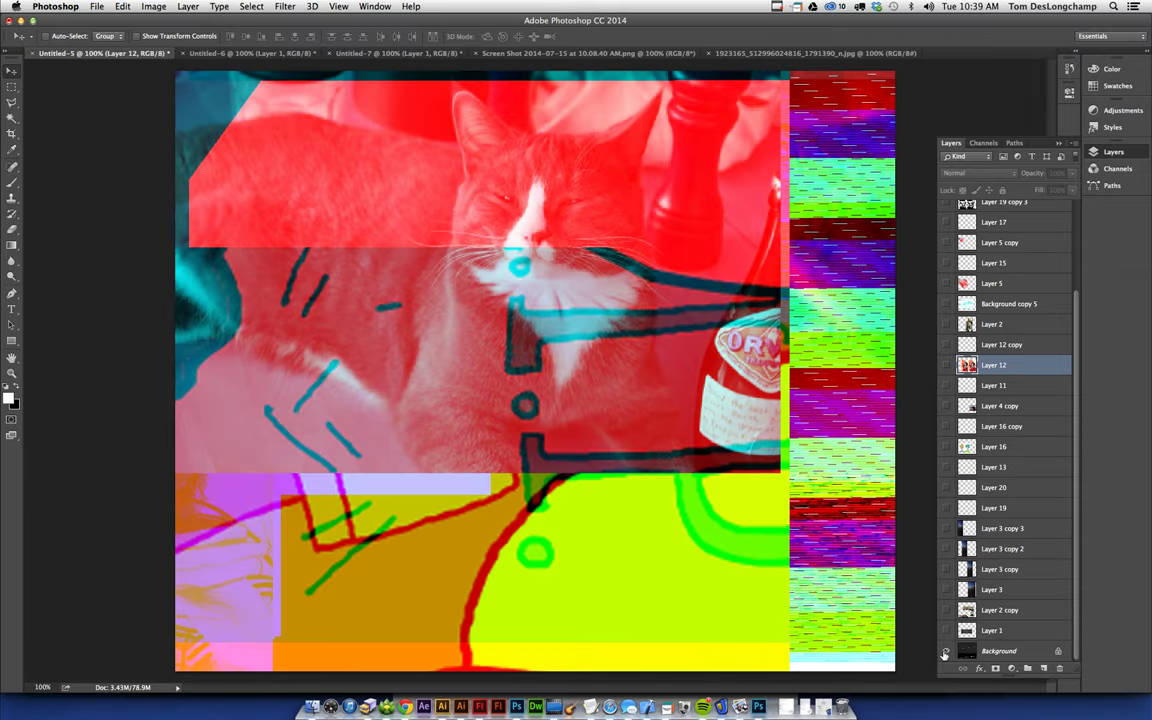
{"action": "left_click", "coordinate": [944, 653]}
{"action": "left_click", "coordinate": [945, 652]}
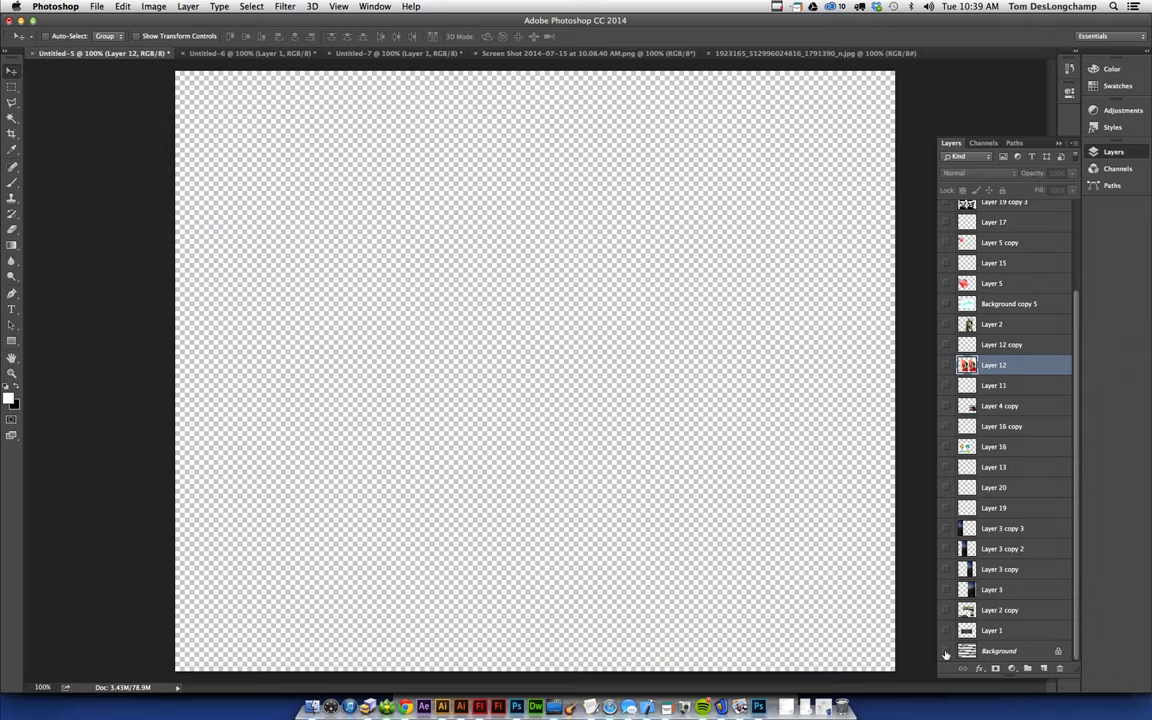
{"action": "left_click", "coordinate": [945, 652]}
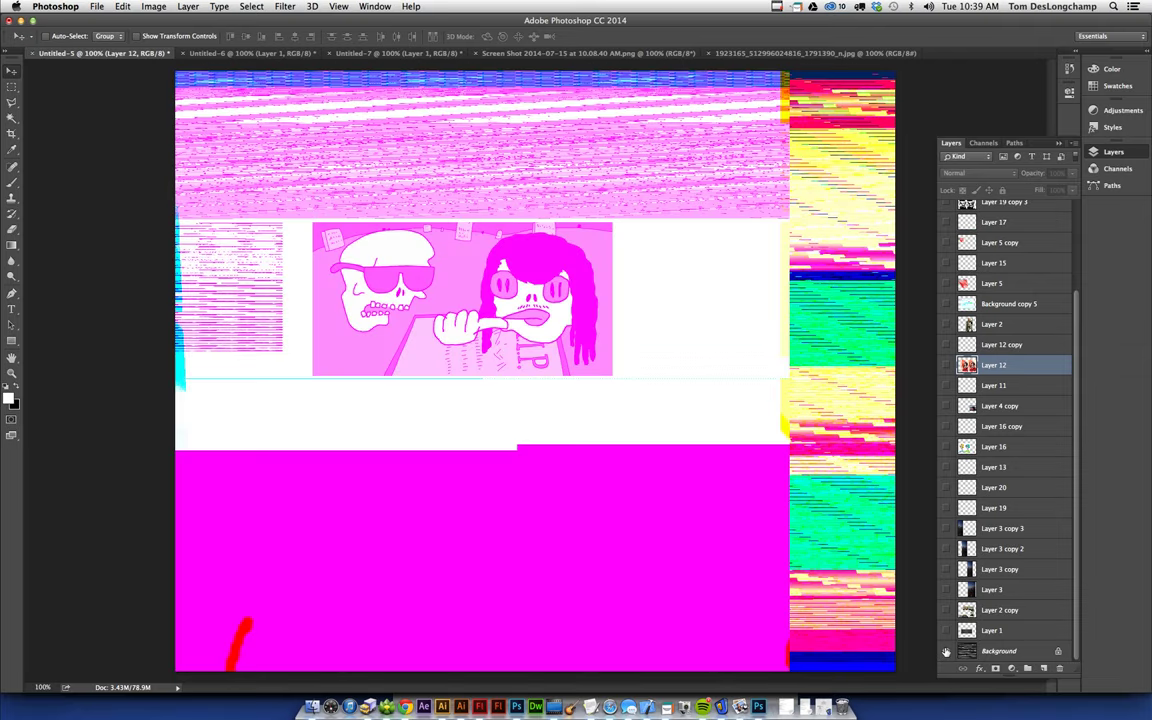
{"action": "left_click", "coordinate": [946, 652]}
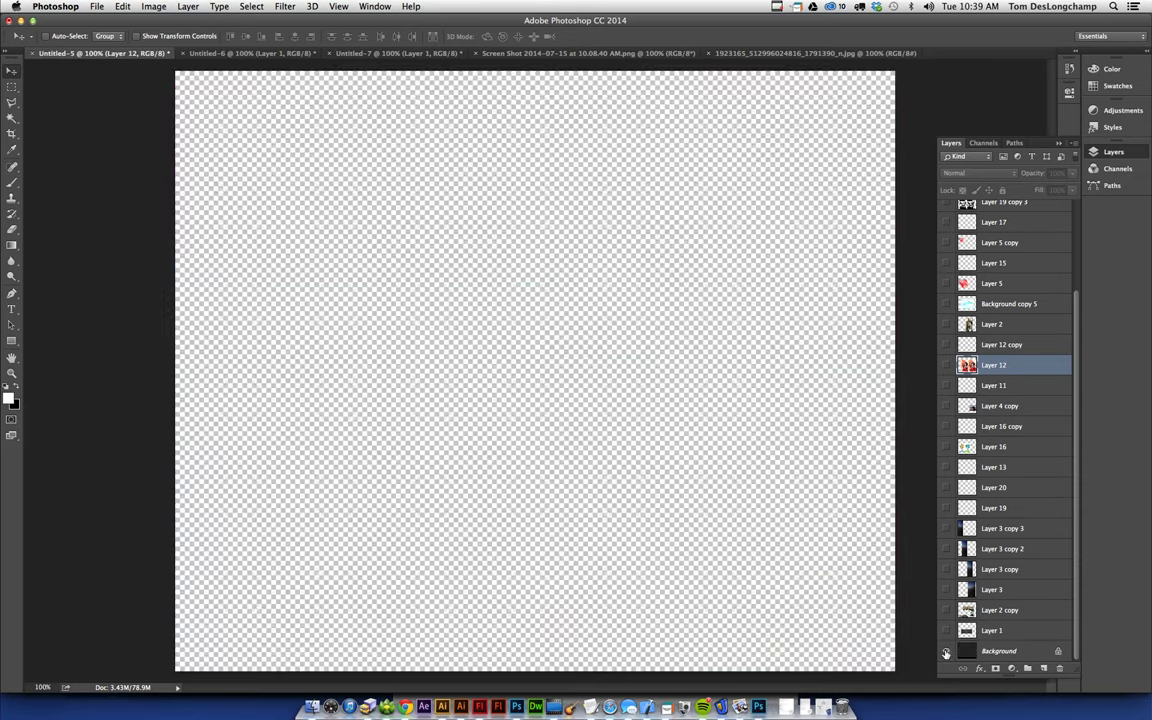
{"action": "left_click", "coordinate": [945, 652]}
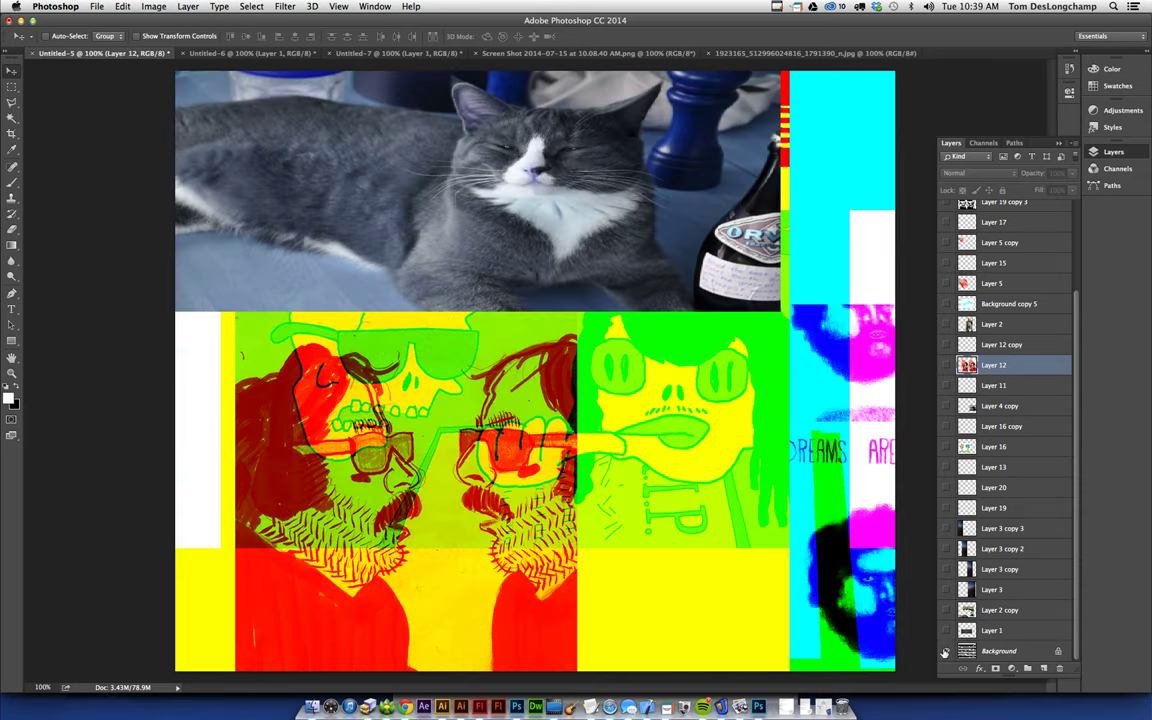
{"action": "left_click", "coordinate": [945, 652]}
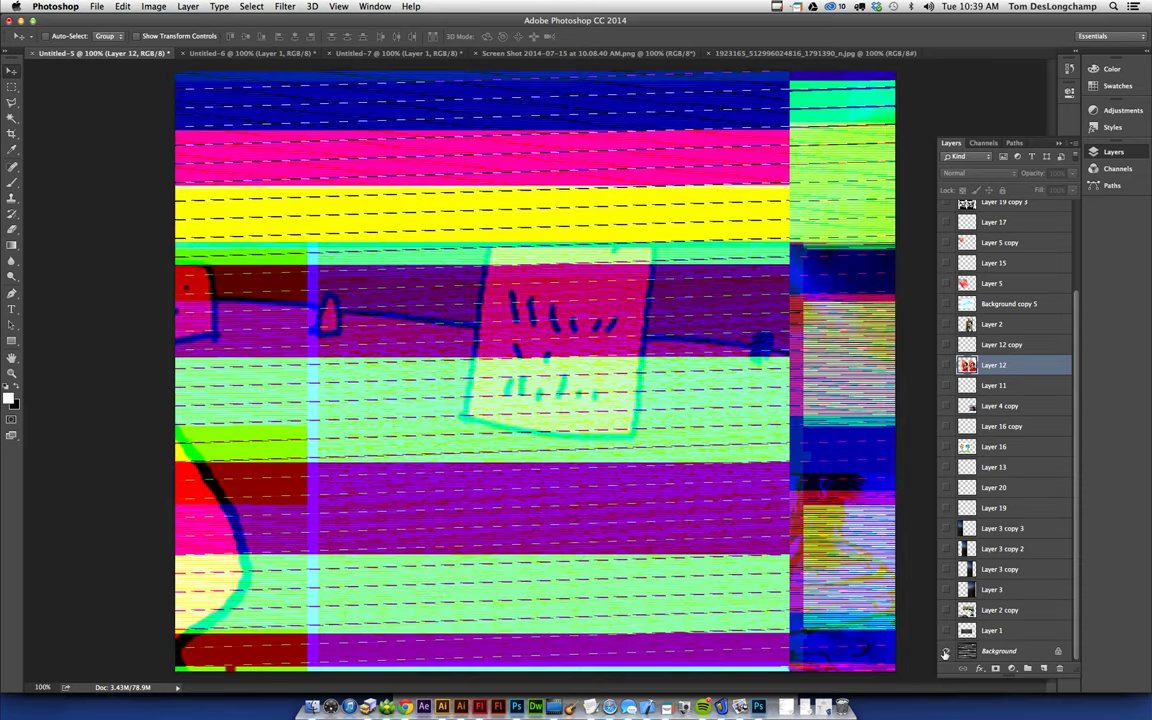
{"action": "left_click", "coordinate": [946, 652]}
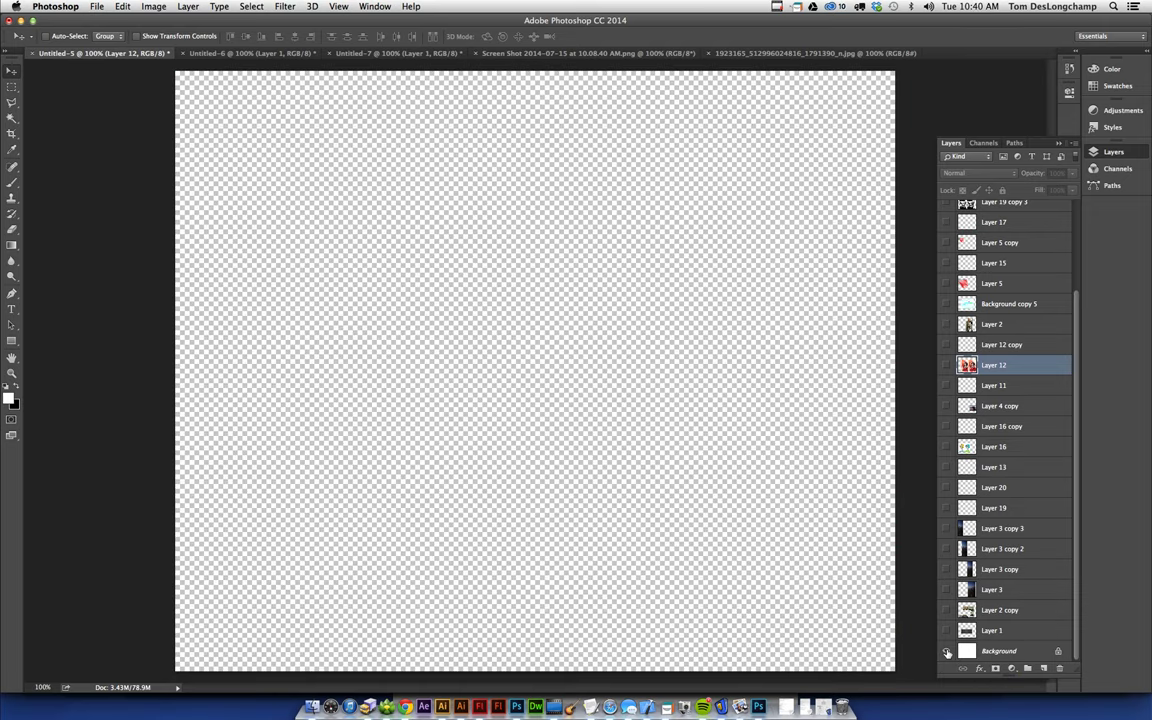
{"action": "left_click", "coordinate": [946, 652]}
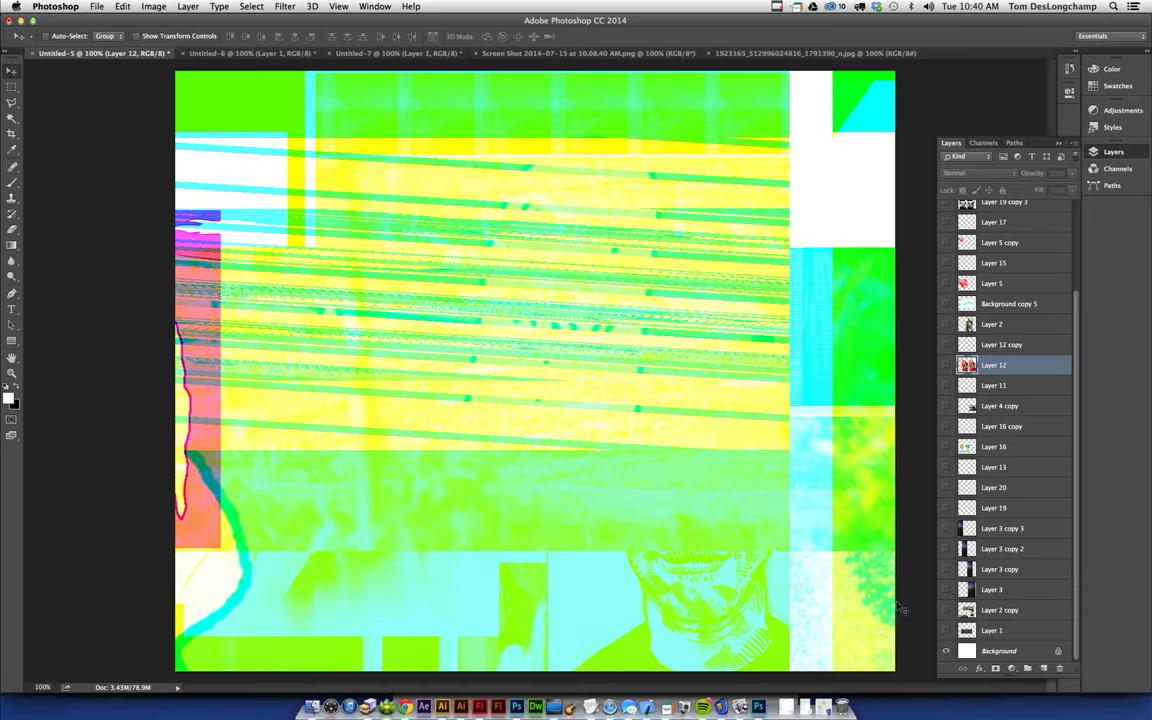
Step: Draw a rectangular selection across the canvas, then cycle on to the blue-pink striped collage
{"action": "left_click_drag", "start_coordinate": [172, 68], "coordinate": [838, 558]}
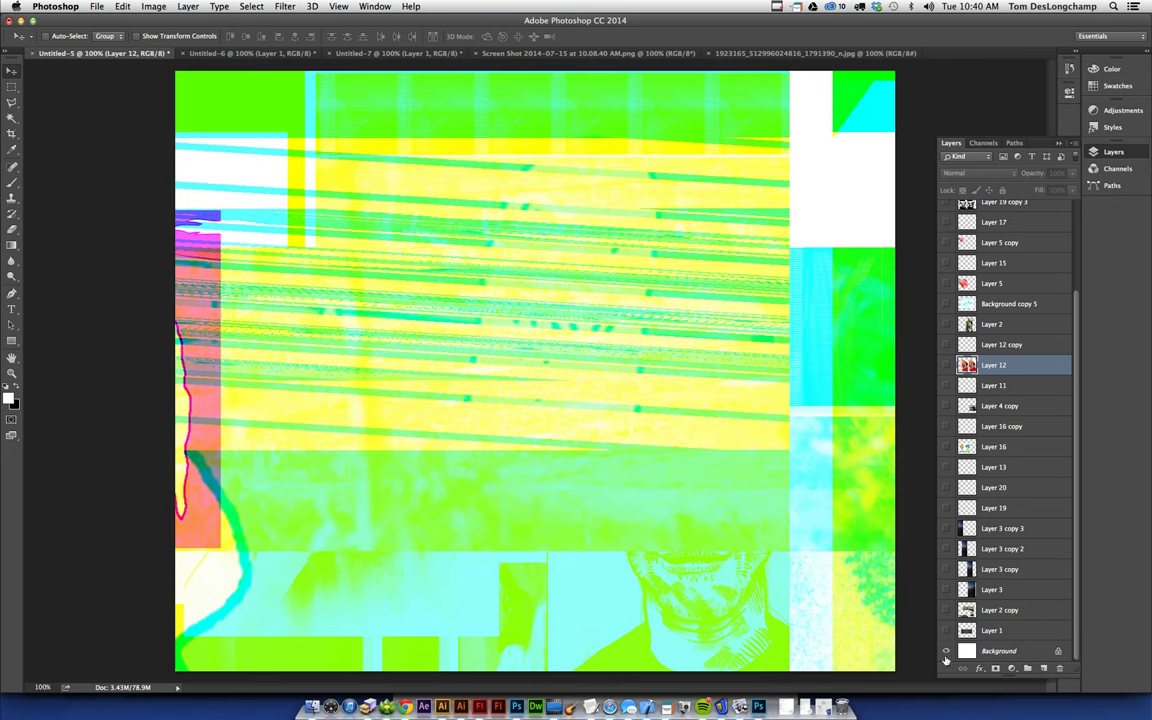
{"action": "left_click", "coordinate": [946, 652]}
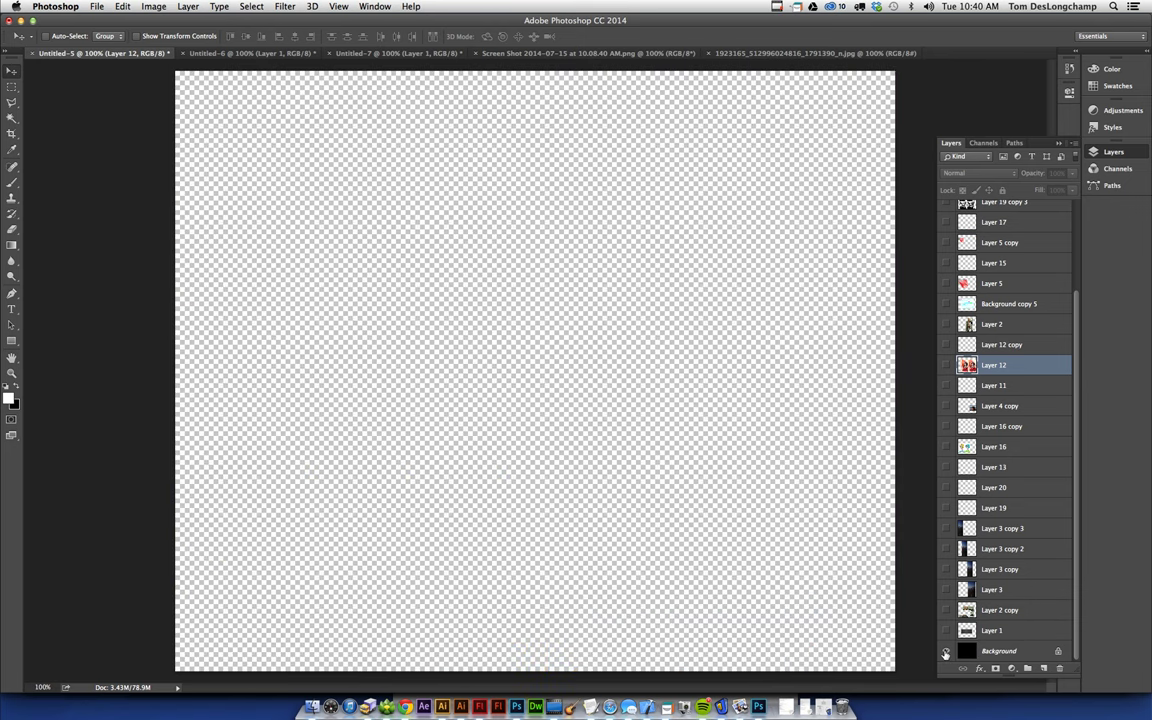
{"action": "left_click", "coordinate": [946, 652]}
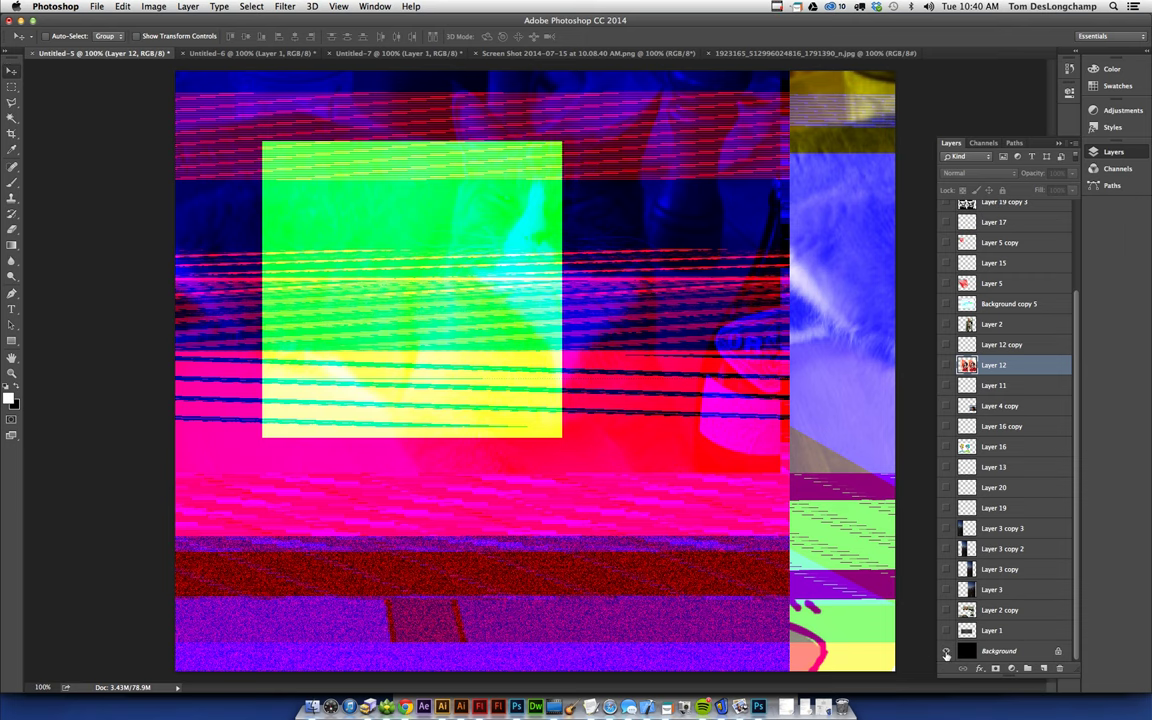
{"action": "left_click", "coordinate": [946, 652]}
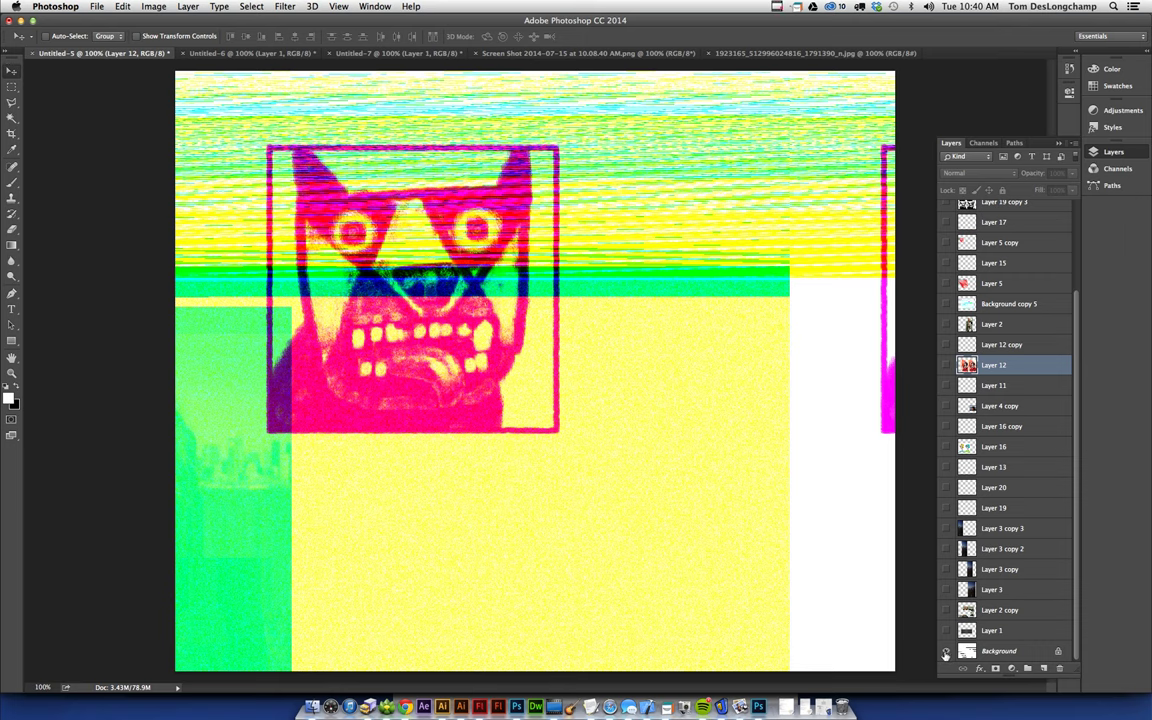
{"action": "left_click", "coordinate": [946, 652]}
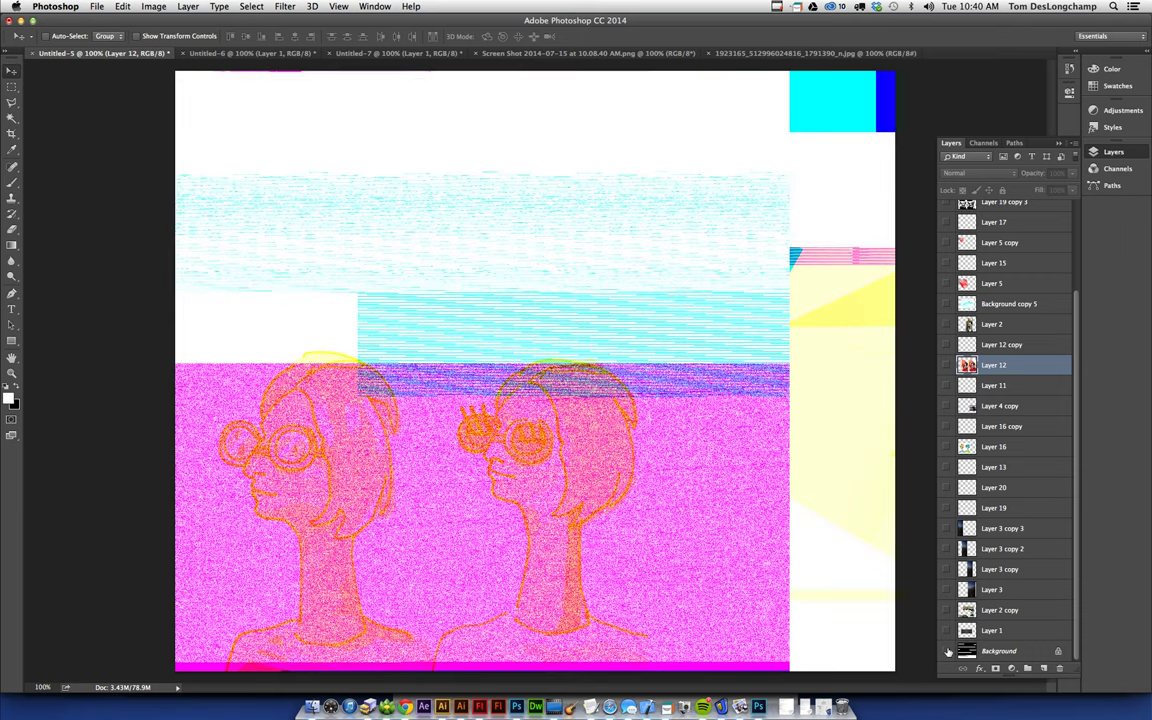
{"action": "left_click", "coordinate": [947, 652]}
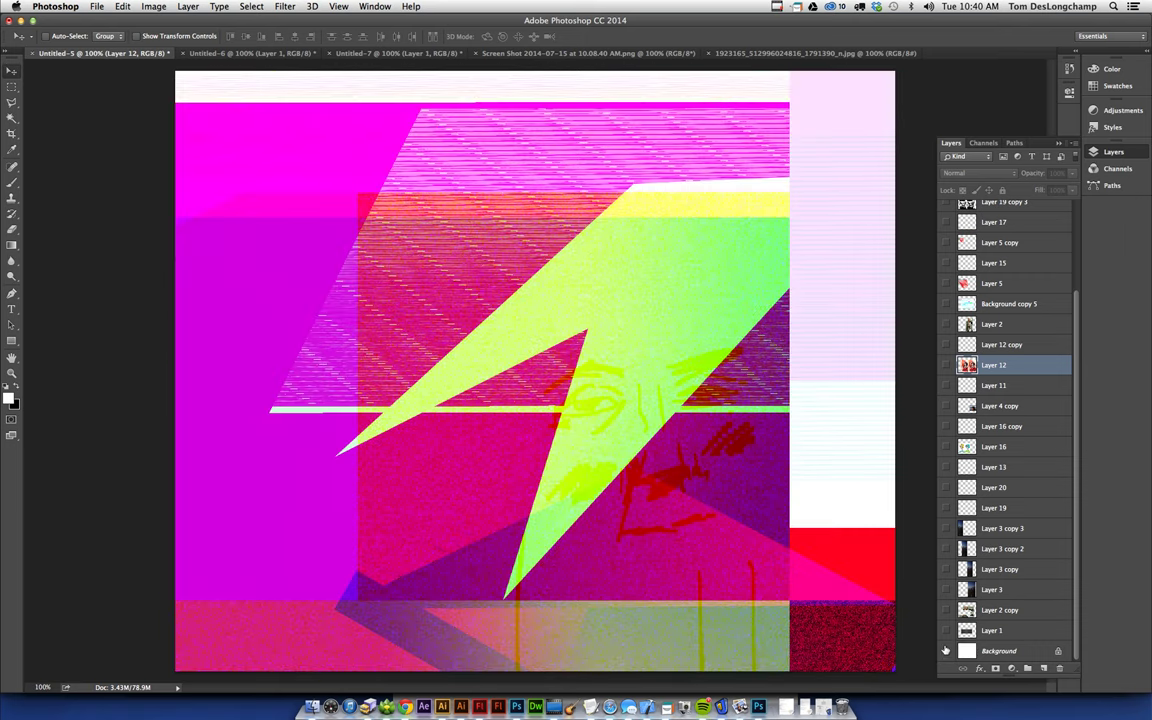
{"action": "left_click", "coordinate": [945, 653]}
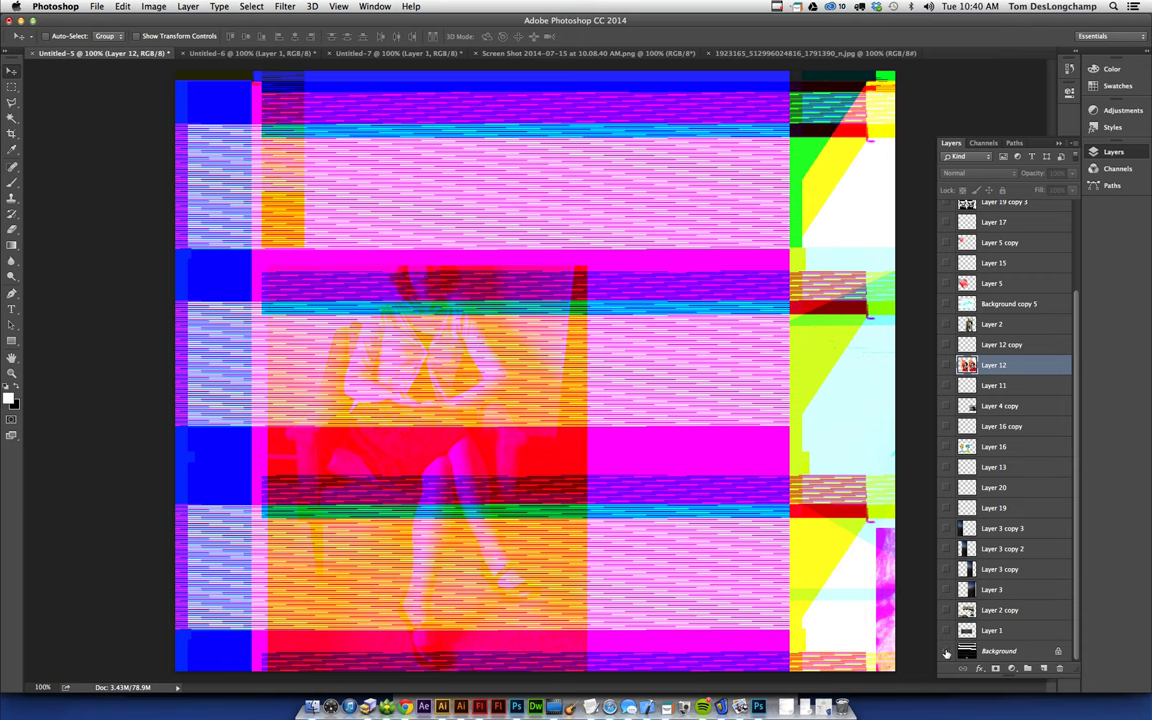
Step: Cycle the Background through orange-yellow, pink-cyan and face glitches to the blue-magenta striped image
{"action": "left_click", "coordinate": [946, 652]}
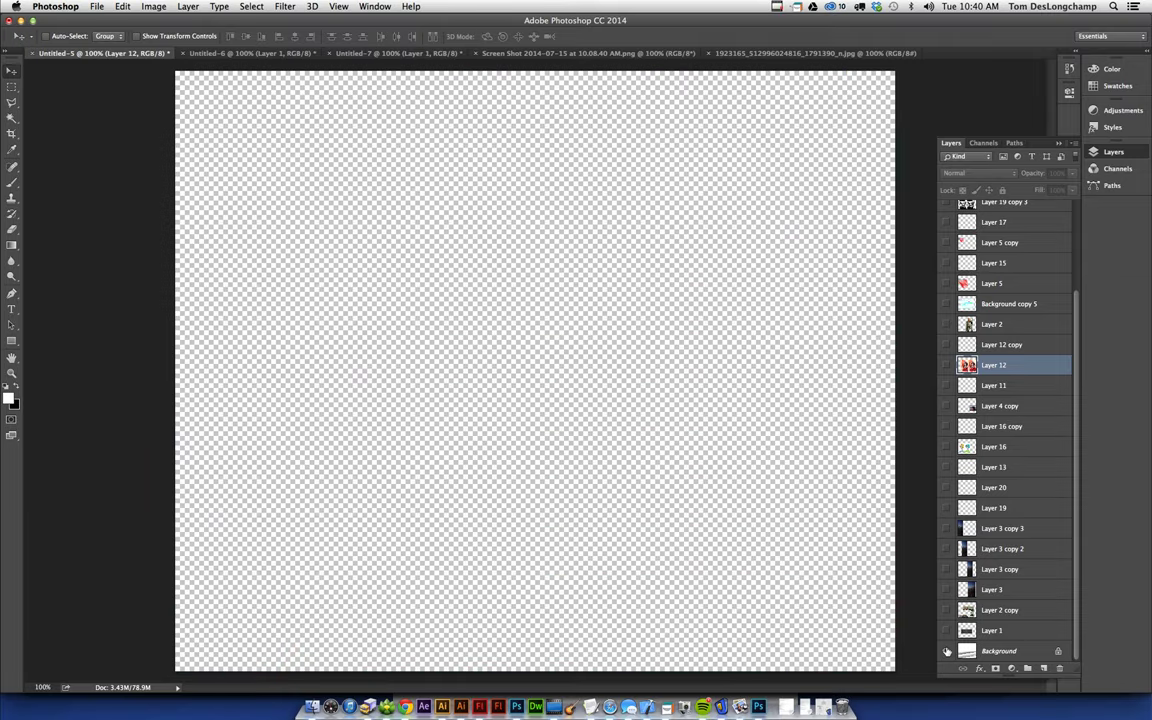
{"action": "left_click", "coordinate": [946, 651]}
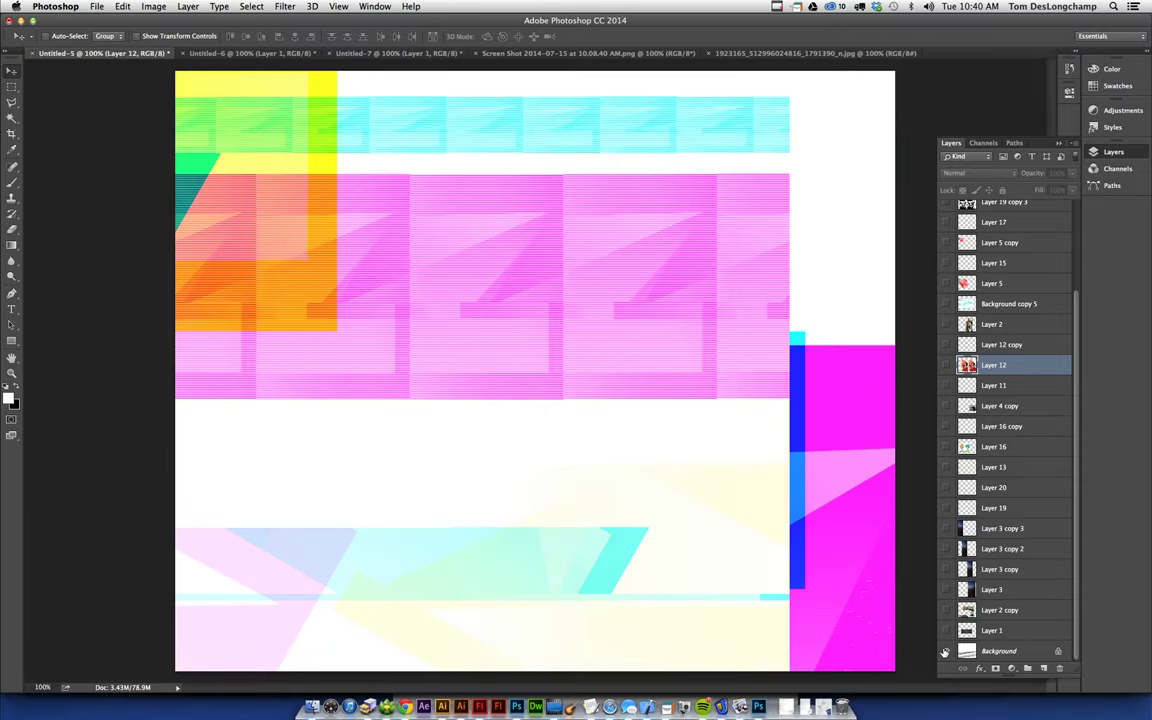
{"action": "left_click", "coordinate": [945, 652]}
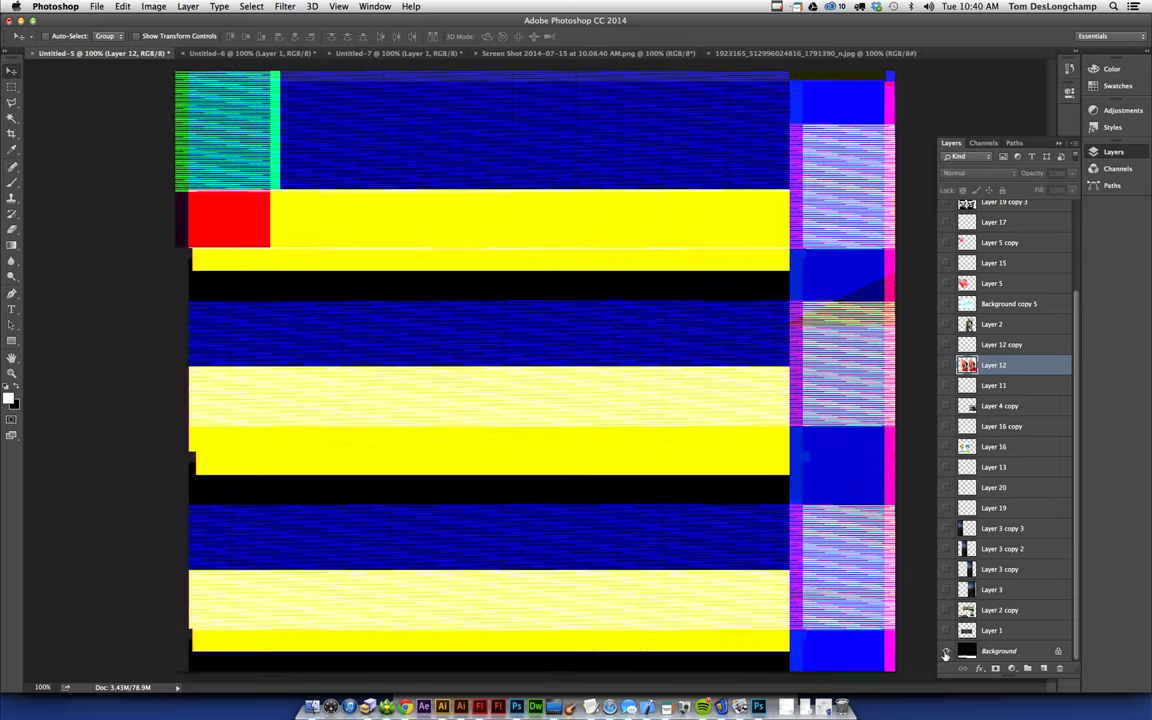
{"action": "left_click", "coordinate": [945, 653]}
{"action": "left_click", "coordinate": [945, 653]}
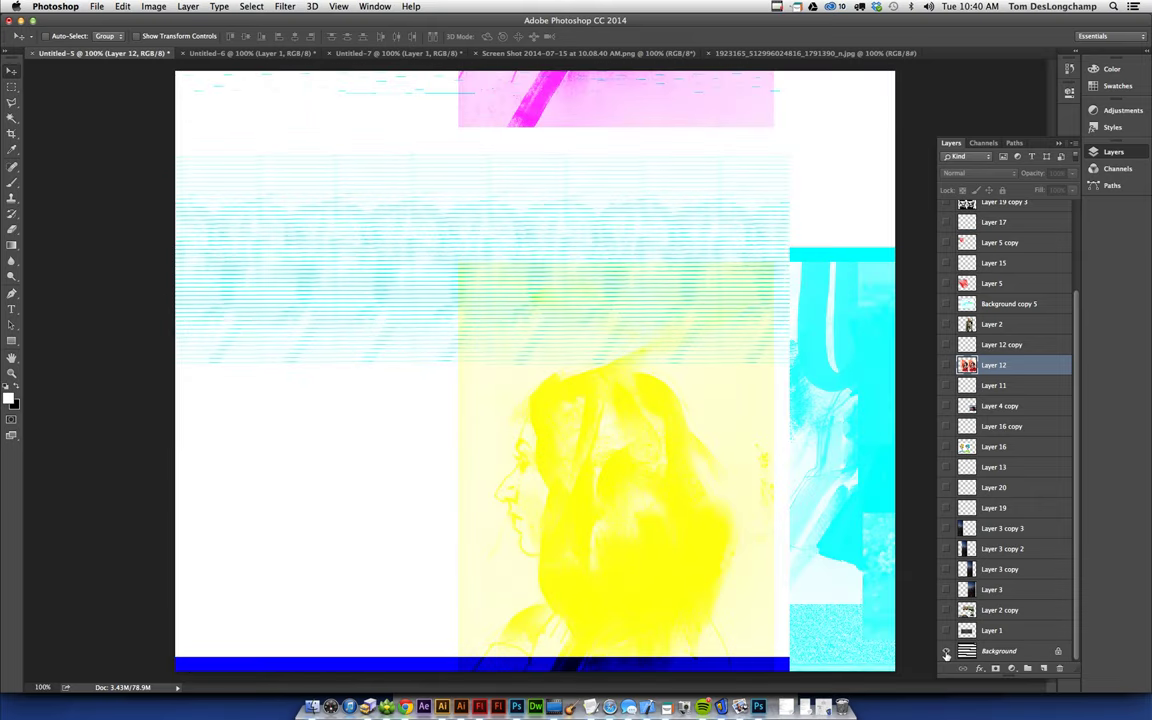
{"action": "left_click", "coordinate": [946, 652]}
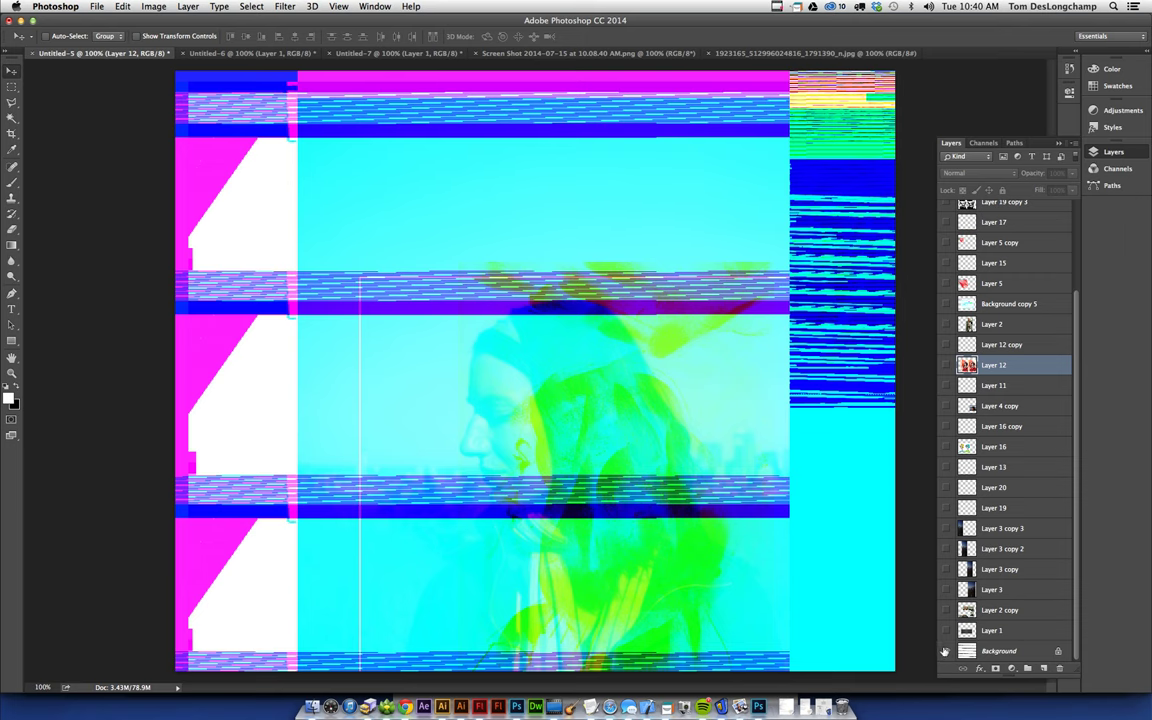
{"action": "left_click", "coordinate": [945, 652]}
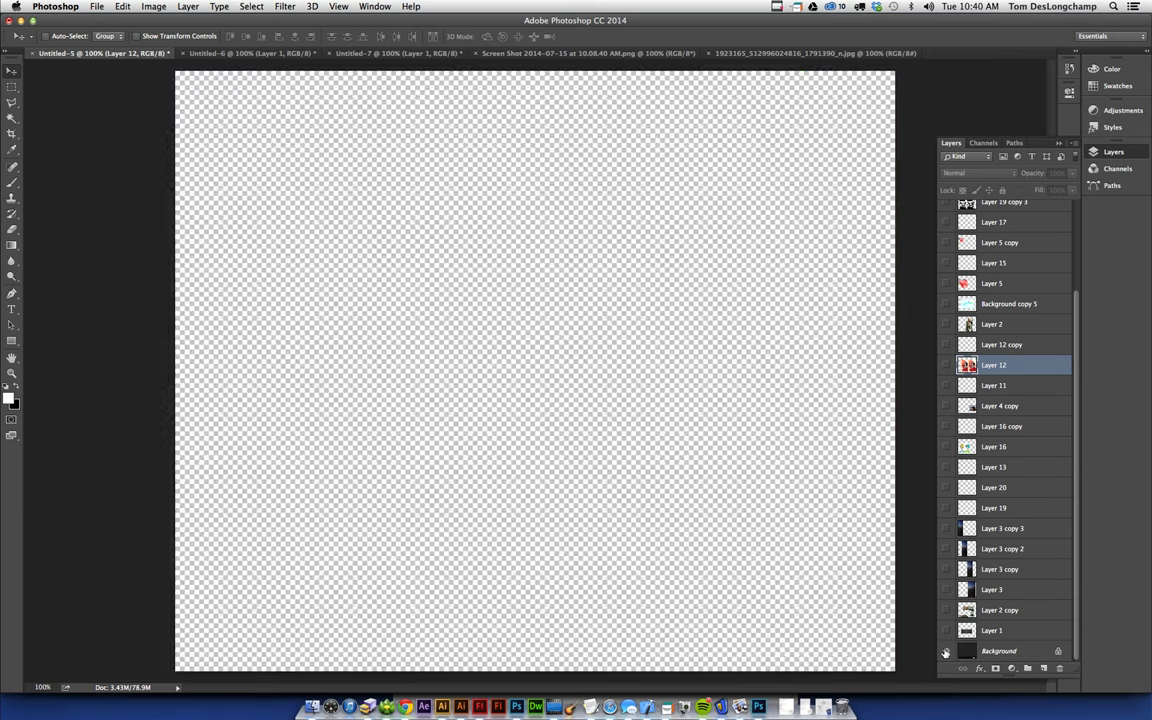
{"action": "left_click", "coordinate": [947, 652]}
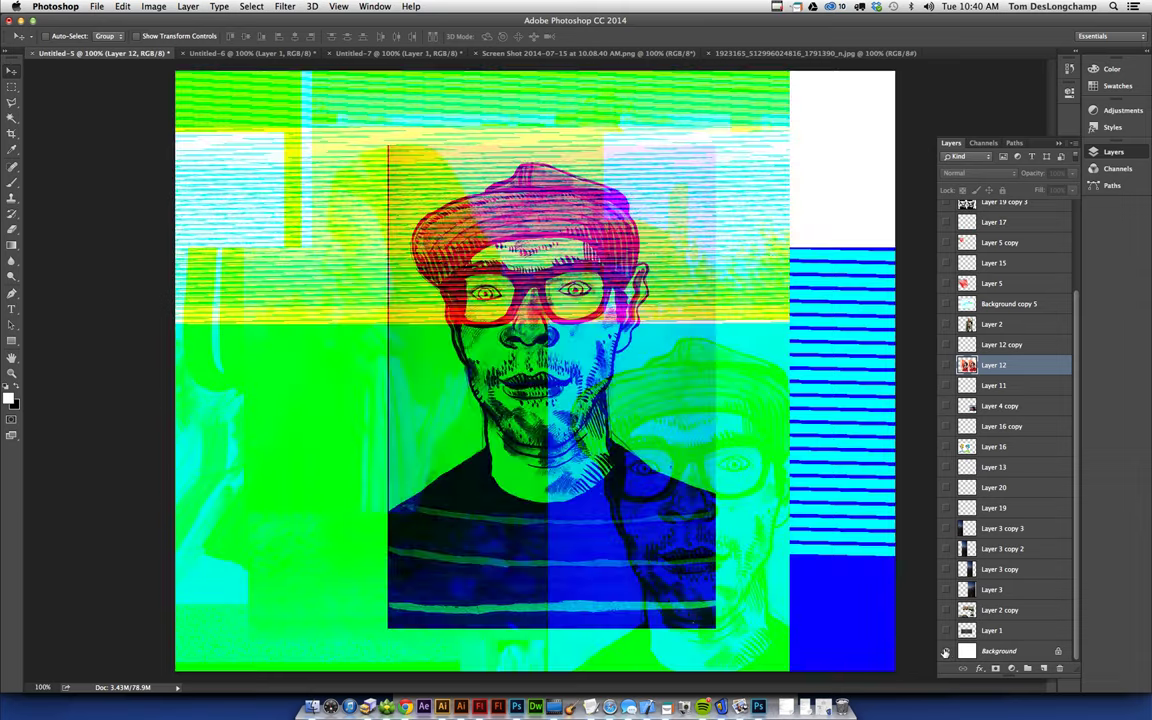
{"action": "left_click", "coordinate": [945, 652]}
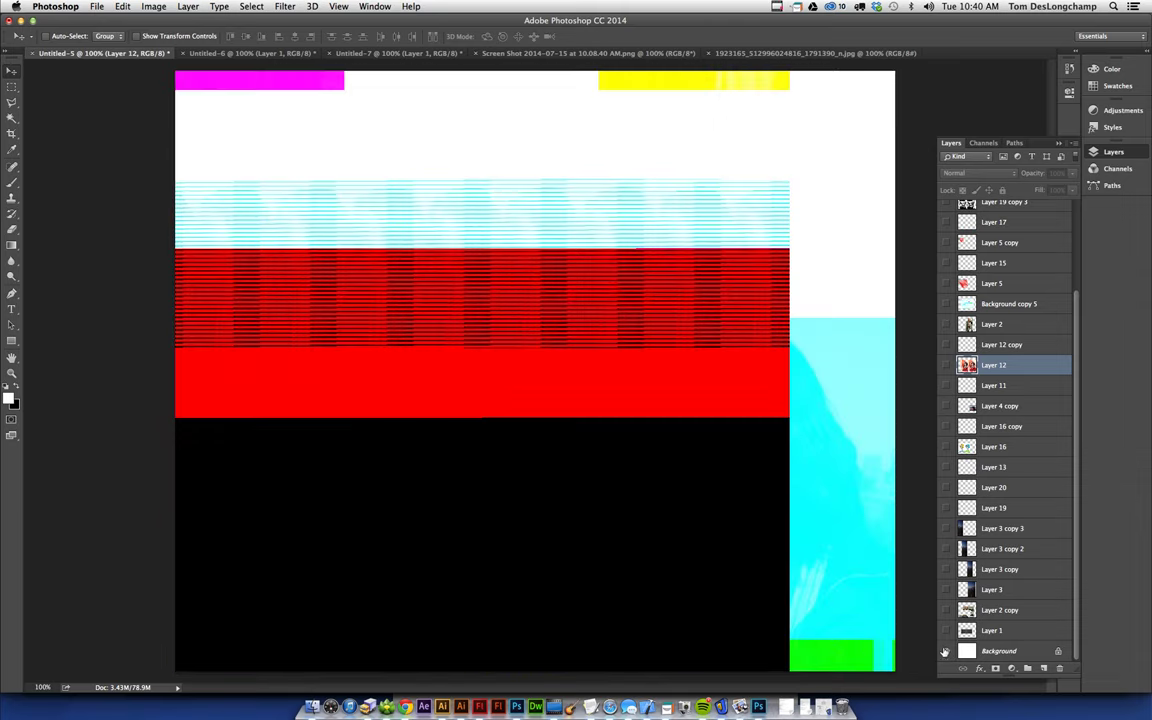
{"action": "left_click", "coordinate": [945, 652]}
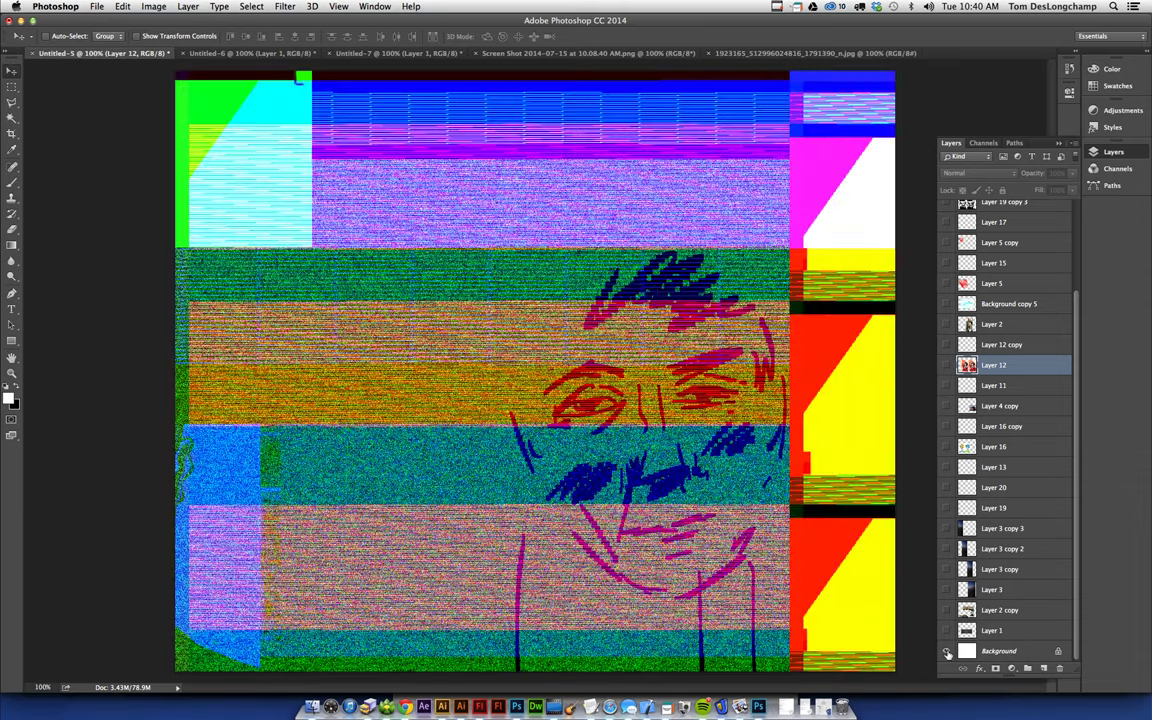
{"action": "left_click", "coordinate": [945, 652]}
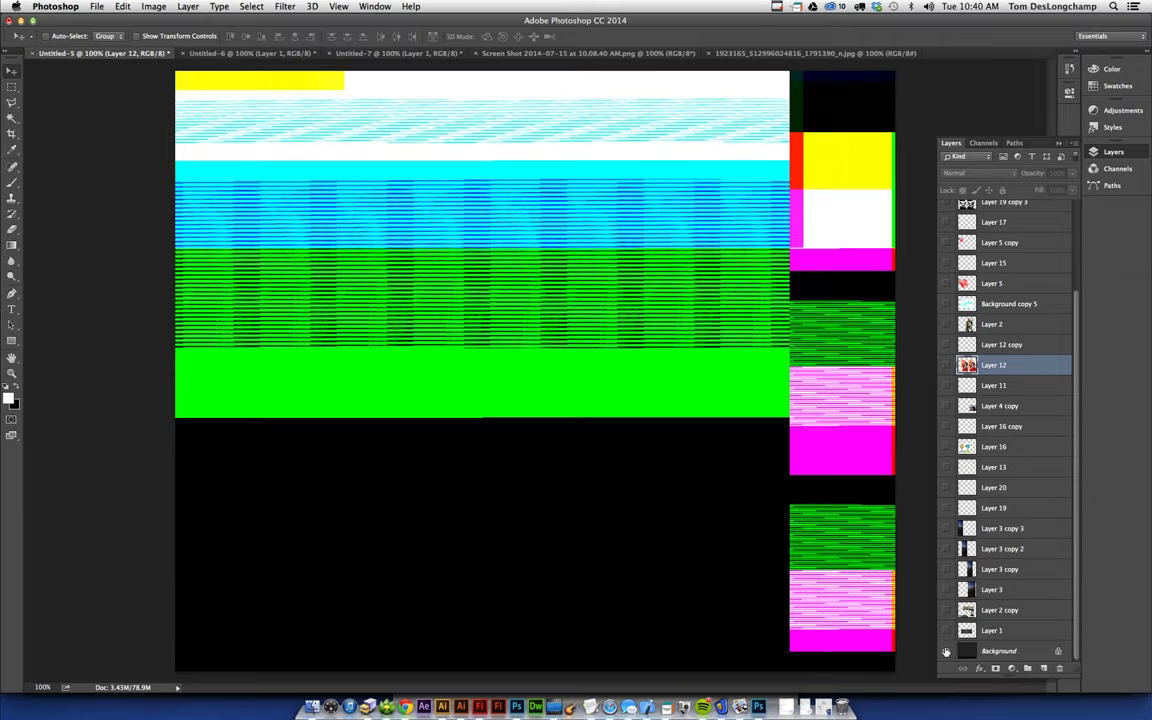
{"action": "left_click", "coordinate": [945, 652]}
{"action": "left_click", "coordinate": [945, 652]}
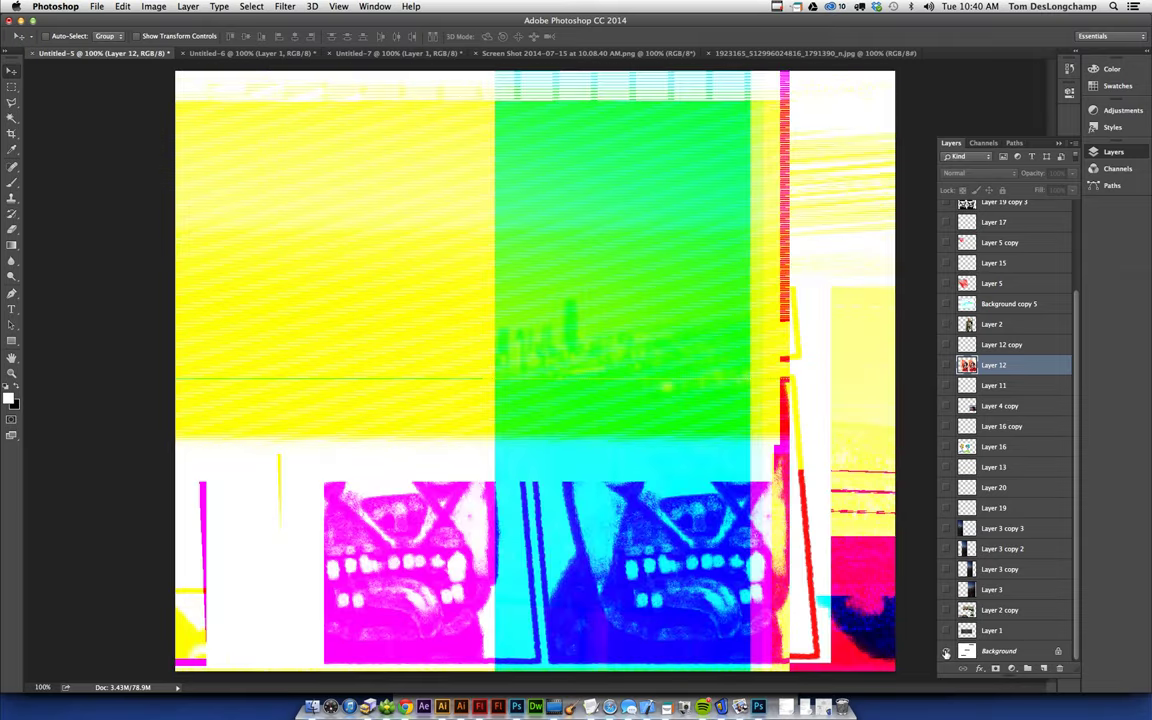
{"action": "left_click", "coordinate": [945, 652]}
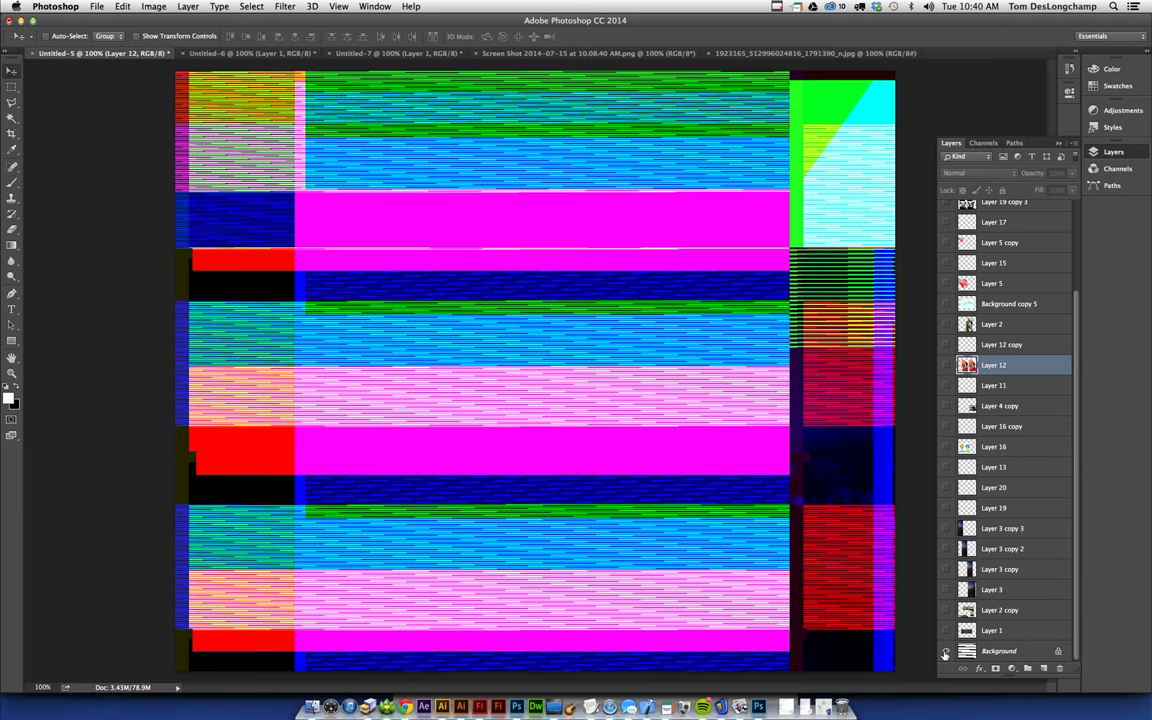
Step: Continue past the worm, striped and yellow cat images to the cyan-magenta DREAMS ARE REAL cat collage
{"action": "left_click", "coordinate": [946, 652]}
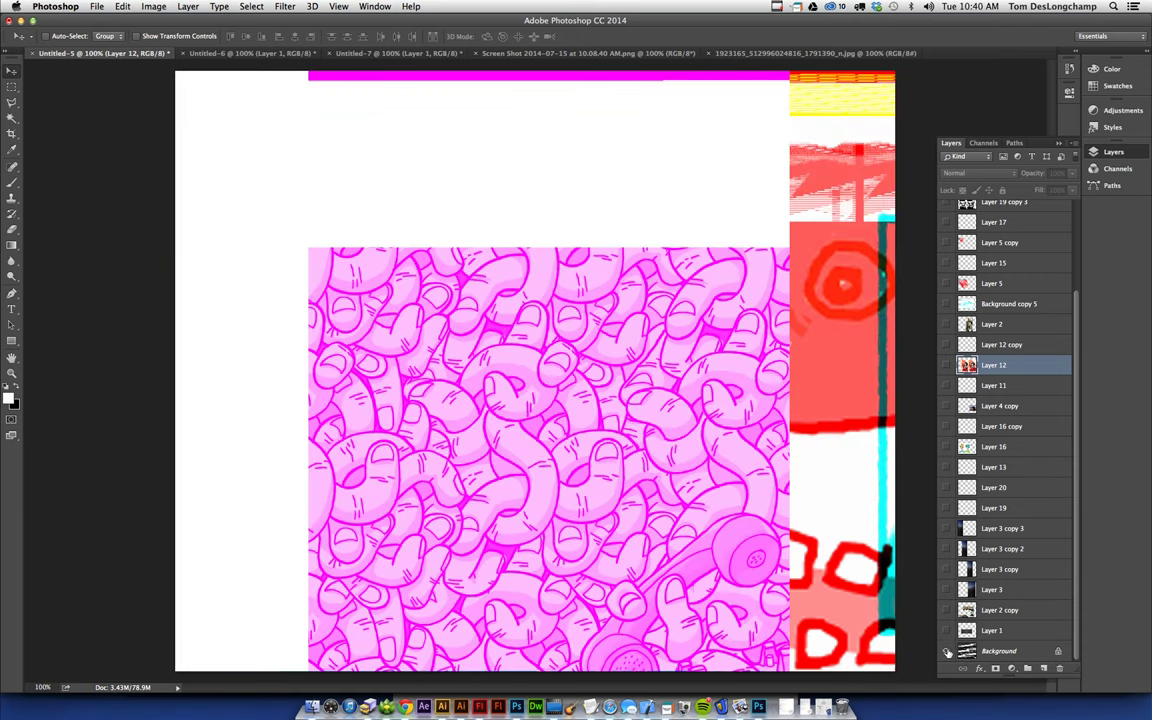
{"action": "left_click", "coordinate": [946, 652]}
{"action": "left_click", "coordinate": [947, 652]}
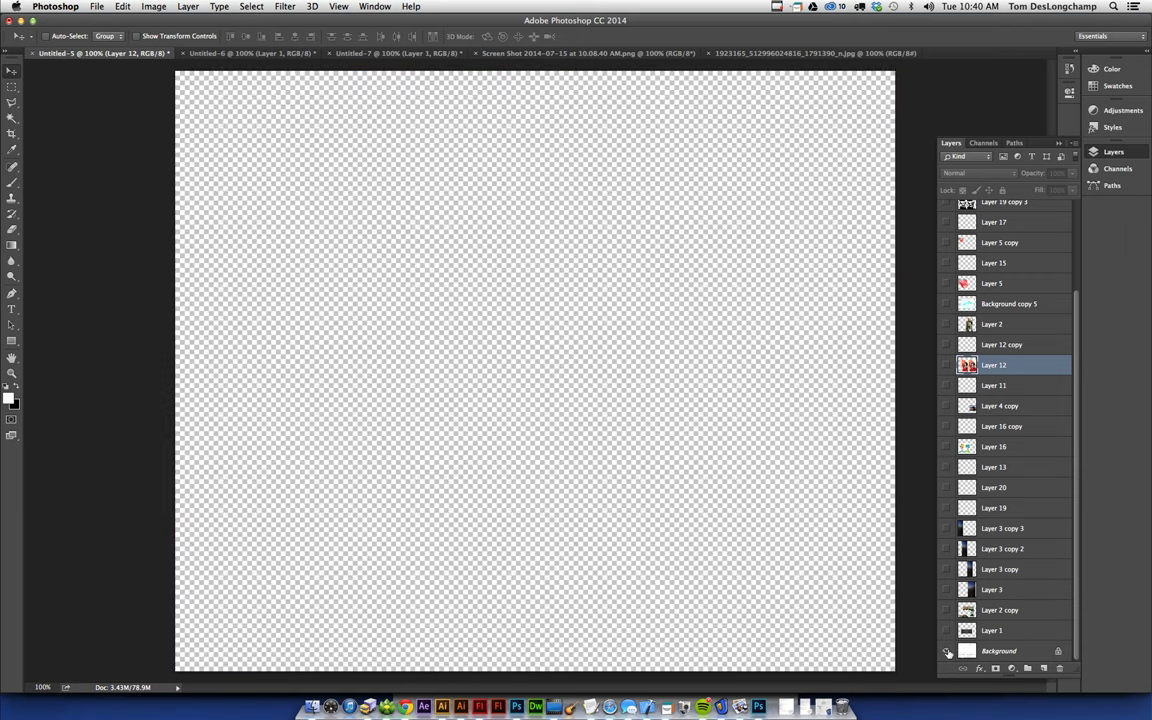
{"action": "left_click", "coordinate": [947, 652]}
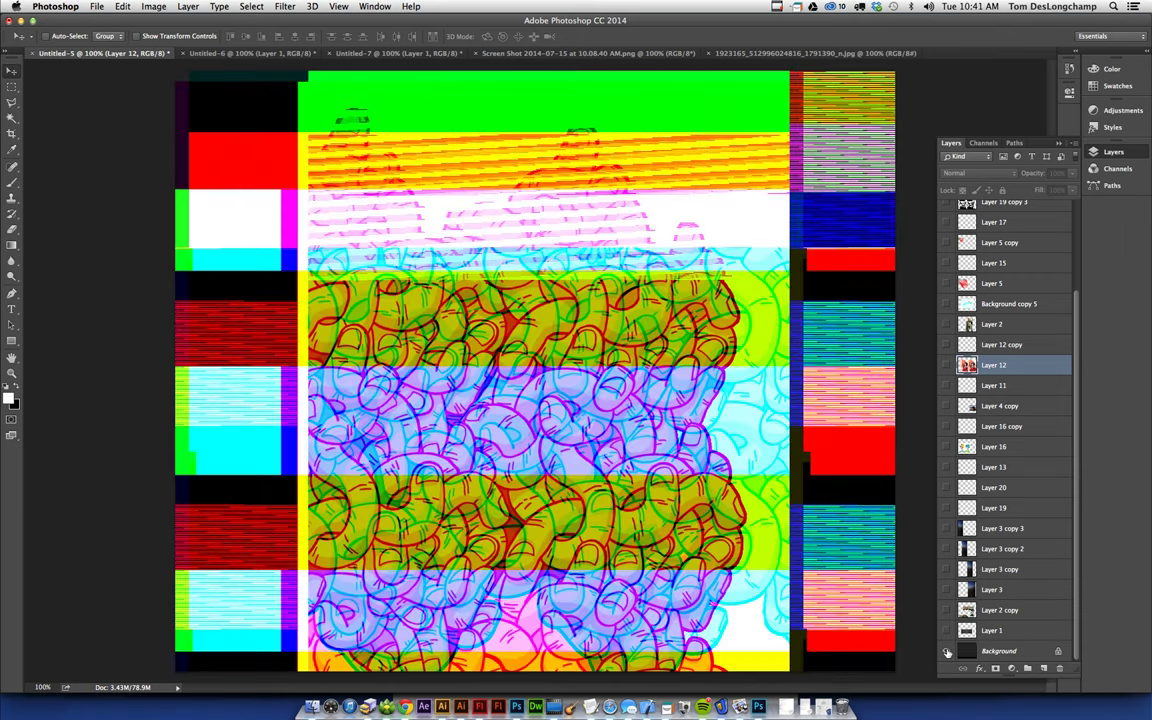
{"action": "left_click", "coordinate": [947, 652]}
{"action": "left_click", "coordinate": [947, 652]}
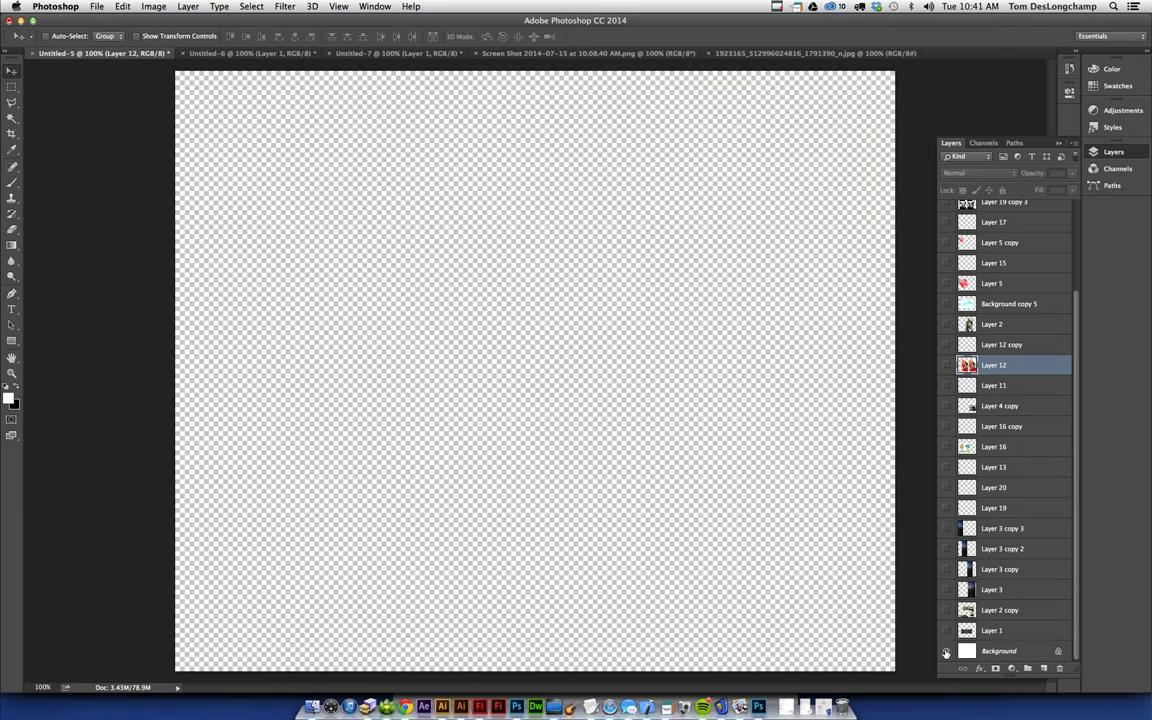
{"action": "left_click", "coordinate": [947, 652]}
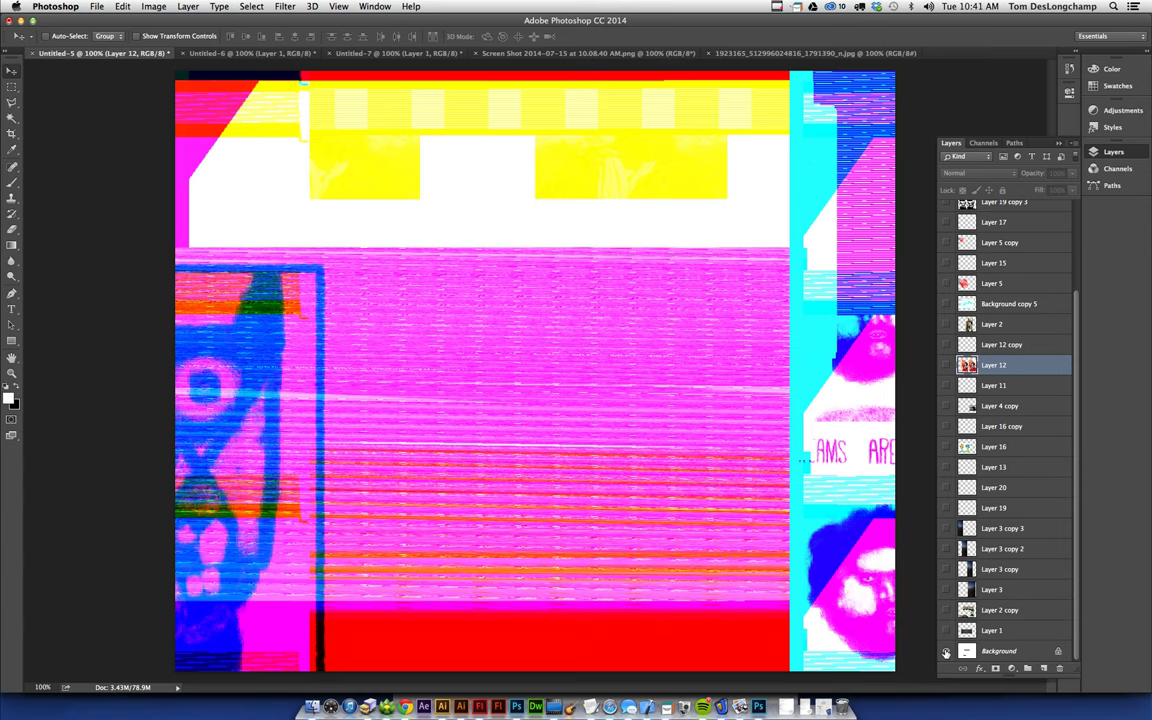
{"action": "left_click", "coordinate": [947, 652]}
{"action": "left_click", "coordinate": [947, 652]}
{"action": "left_click", "coordinate": [947, 652]}
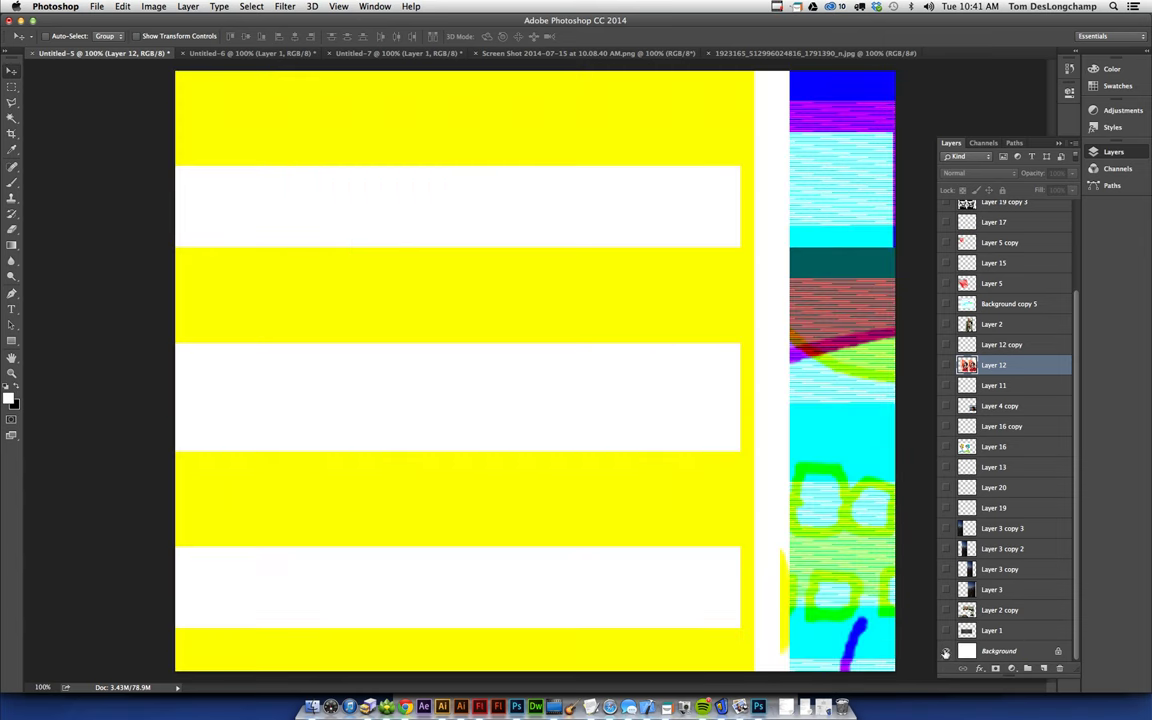
{"action": "left_click", "coordinate": [945, 652]}
{"action": "left_click", "coordinate": [945, 652]}
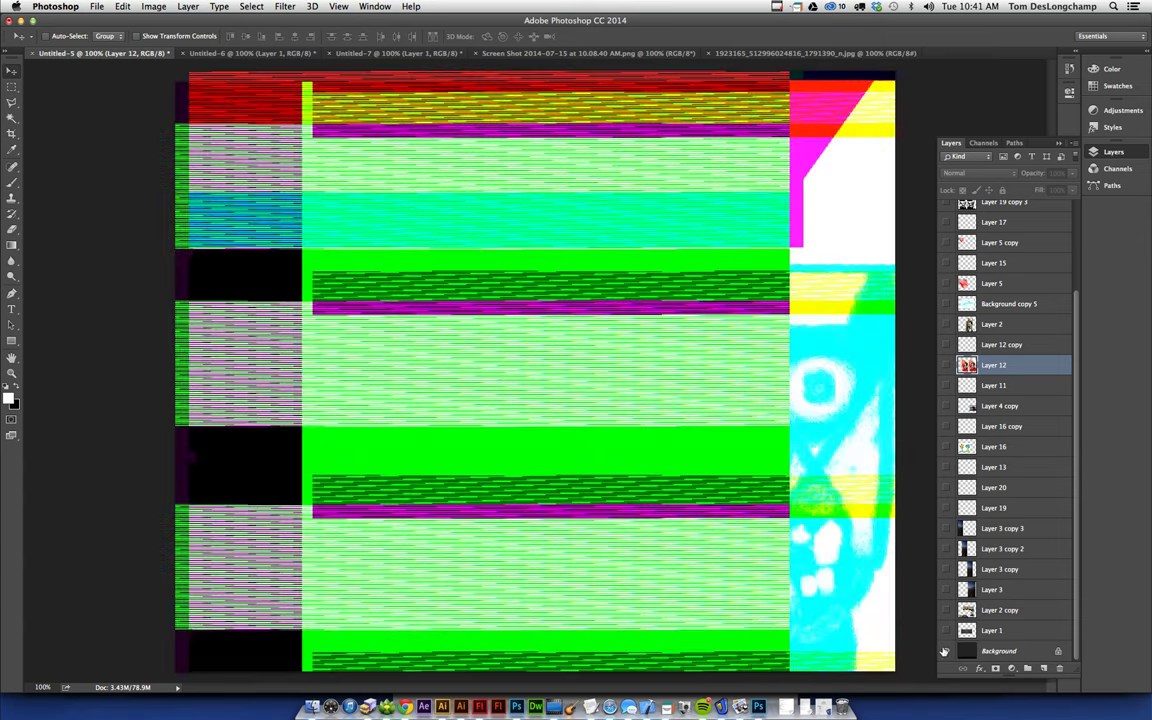
{"action": "left_click", "coordinate": [945, 652]}
{"action": "left_click", "coordinate": [945, 652]}
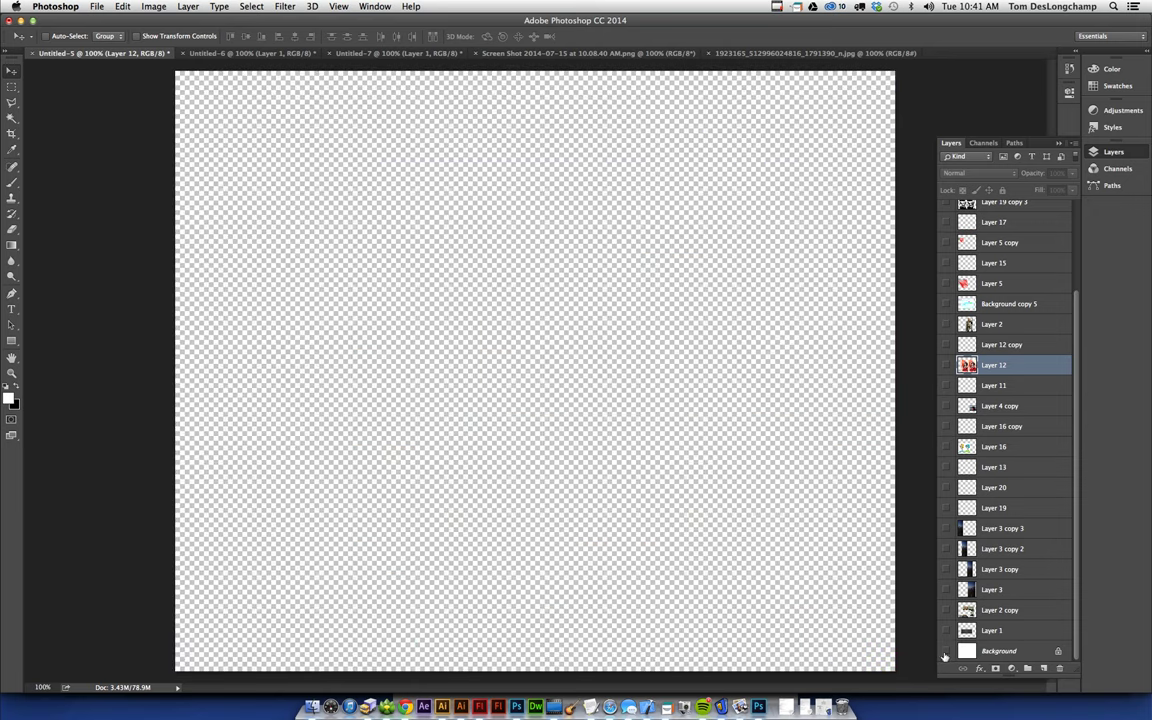
{"action": "left_click", "coordinate": [945, 652]}
{"action": "left_click", "coordinate": [945, 652]}
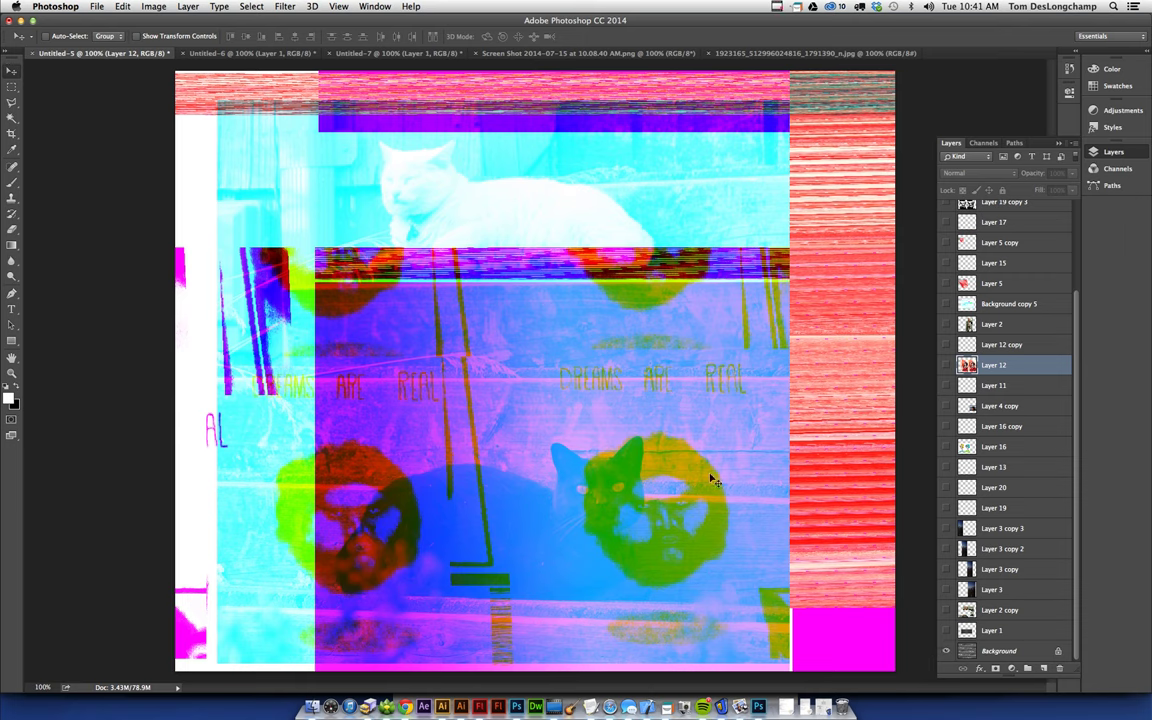
Step: Nudge Layer 12, then preview the white-blue, pink DREAMS ARE REAL and purple dog images
{"action": "left_click_drag", "start_coordinate": [162, 66], "coordinate": [600, 432]}
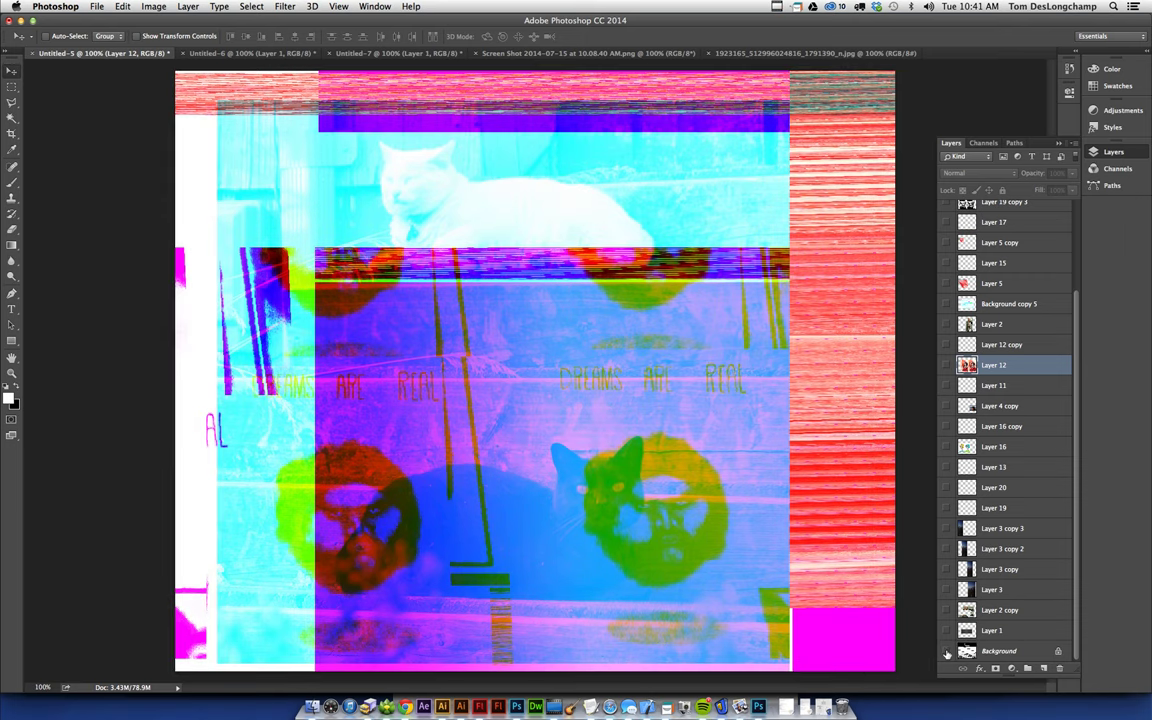
{"action": "left_click", "coordinate": [945, 652]}
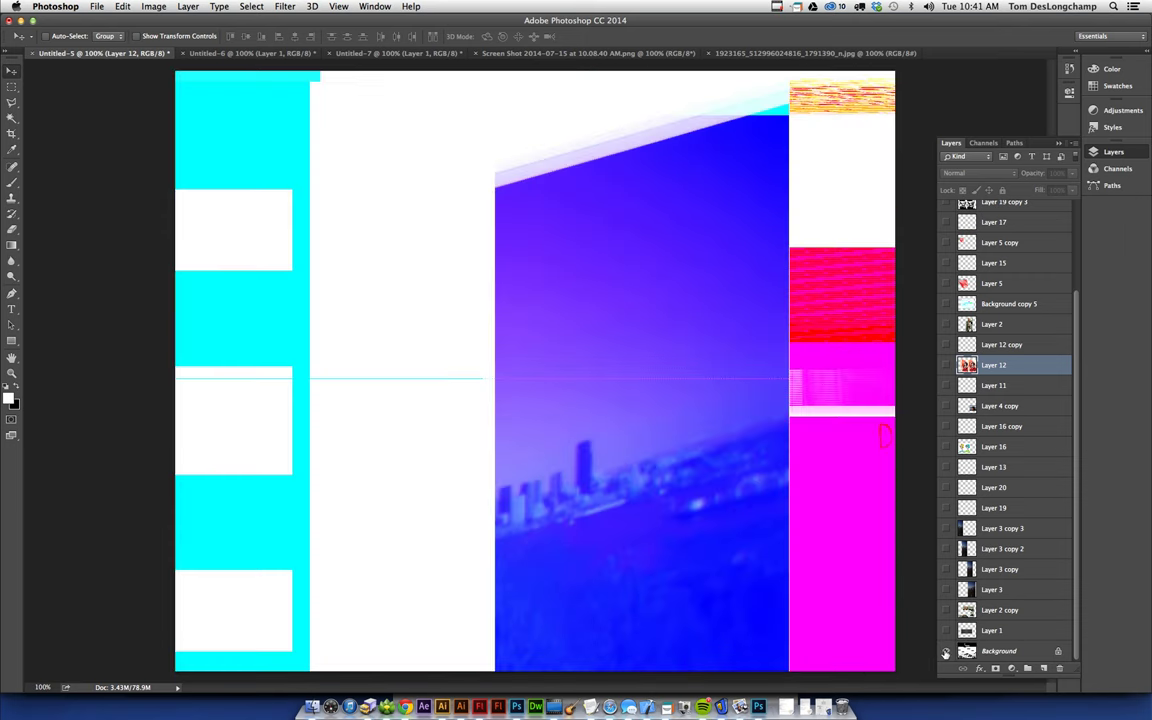
{"action": "left_click", "coordinate": [945, 652]}
{"action": "left_click", "coordinate": [945, 652]}
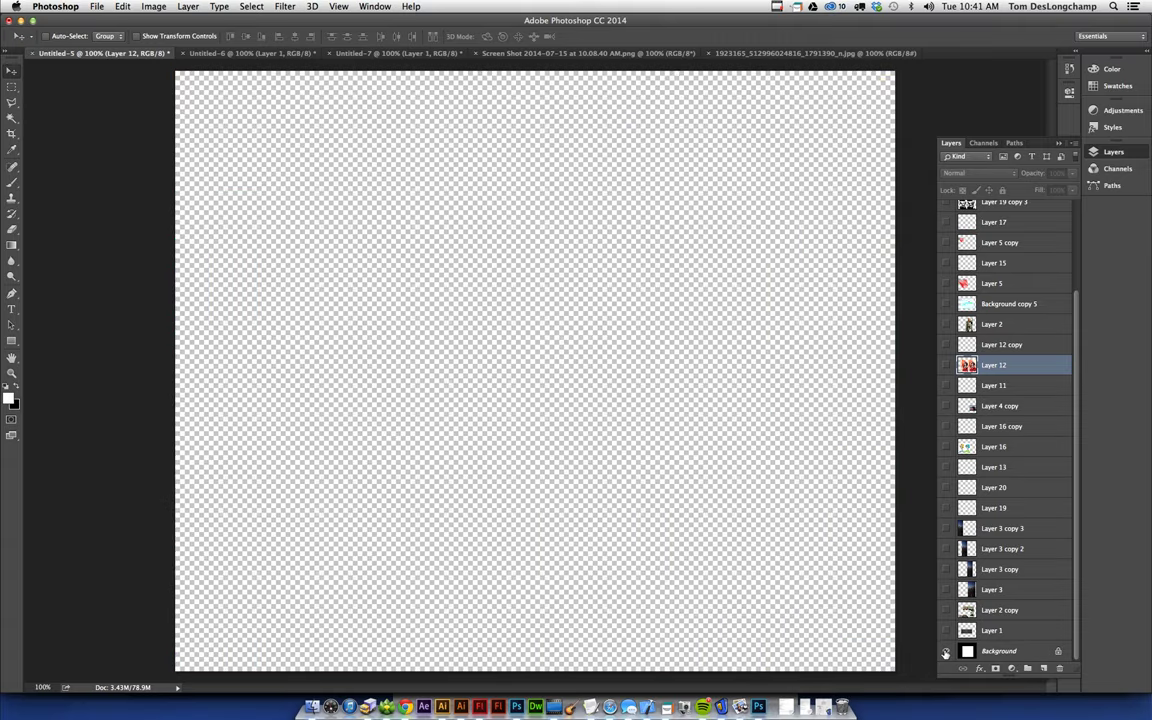
Step: Hide the Background, drag a selection over the whole canvas, then press Ctrl+F
{"action": "left_click", "coordinate": [945, 652]}
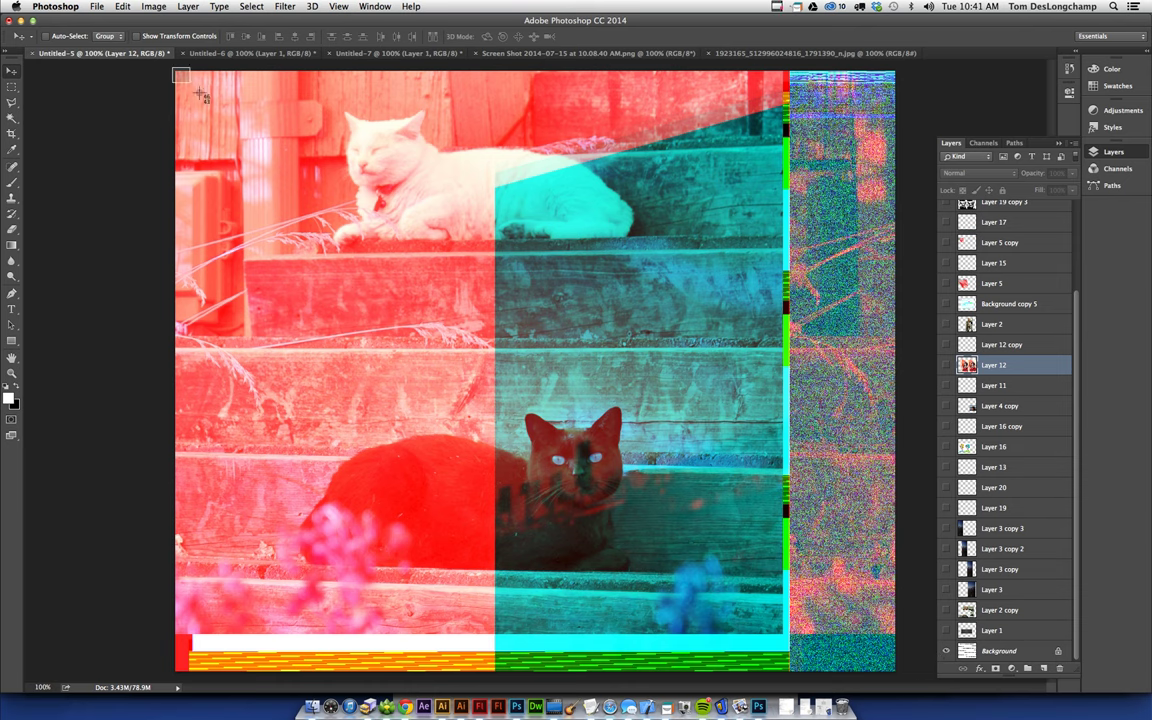
{"action": "left_click_drag", "start_coordinate": [160, 65], "coordinate": [898, 673]}
{"action": "key", "text": "ctrl+f"}
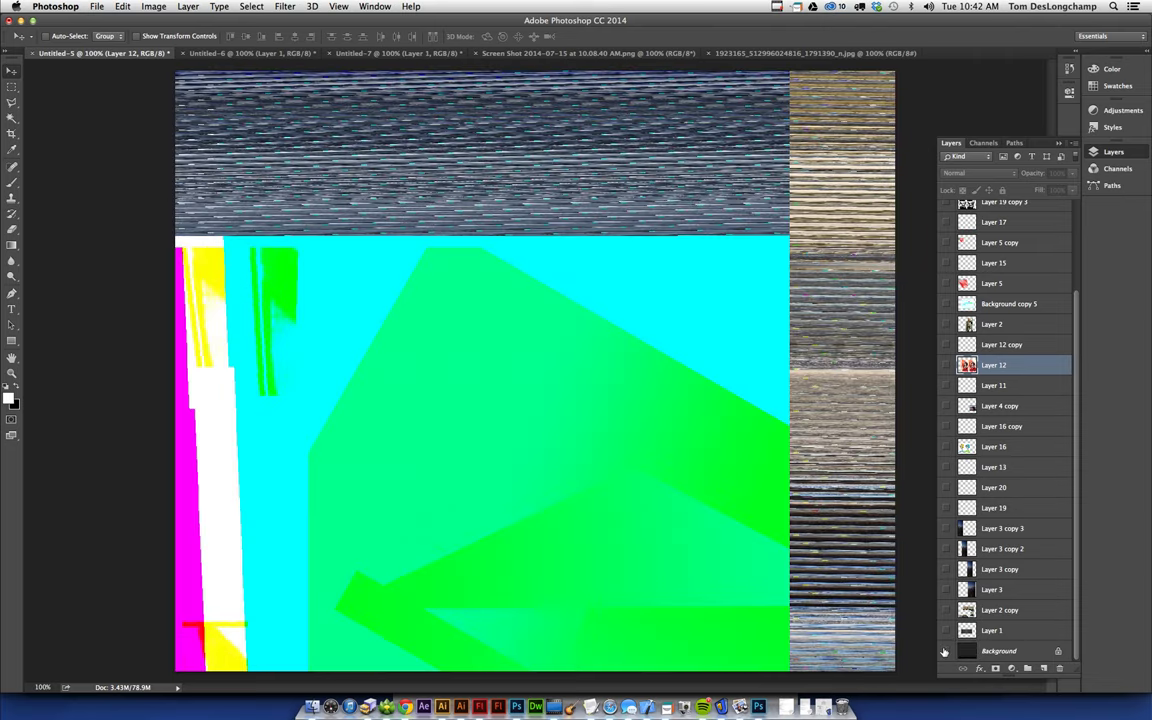
Step: Toggle the Background eye through face, doodle and green-hand collages to the red-striped DREAMS ARE REAL image
{"action": "left_click", "coordinate": [944, 651]}
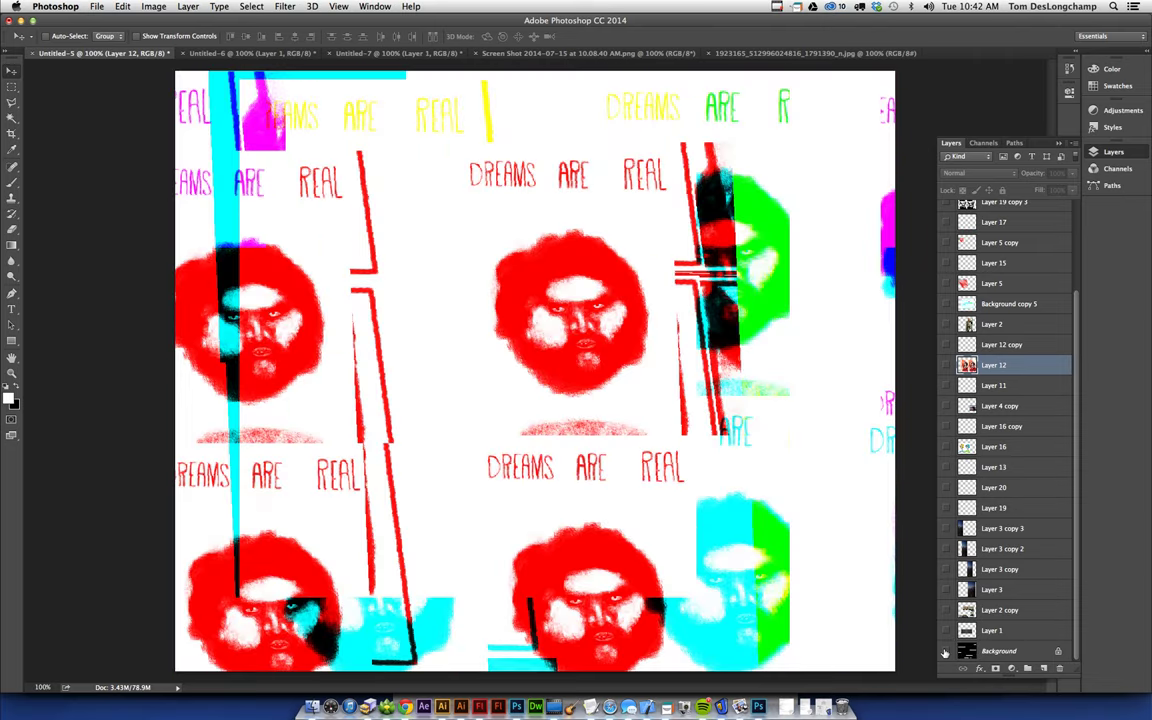
{"action": "left_click", "coordinate": [944, 652]}
{"action": "left_click", "coordinate": [945, 652]}
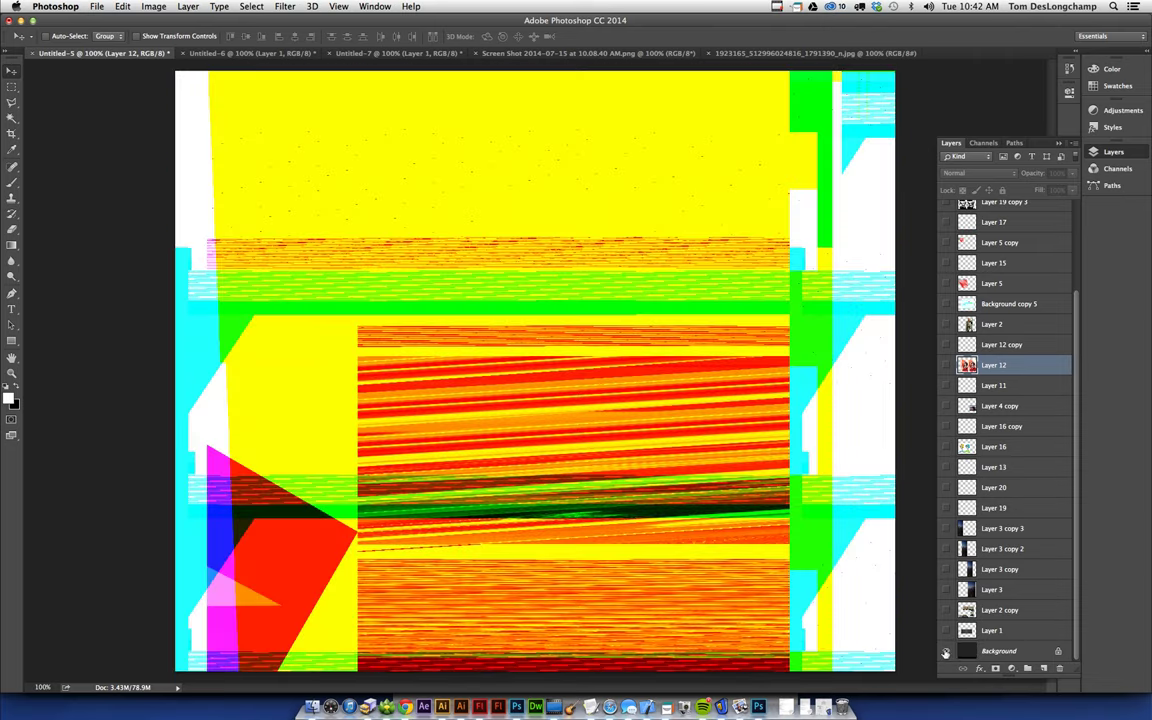
{"action": "left_click", "coordinate": [945, 652]}
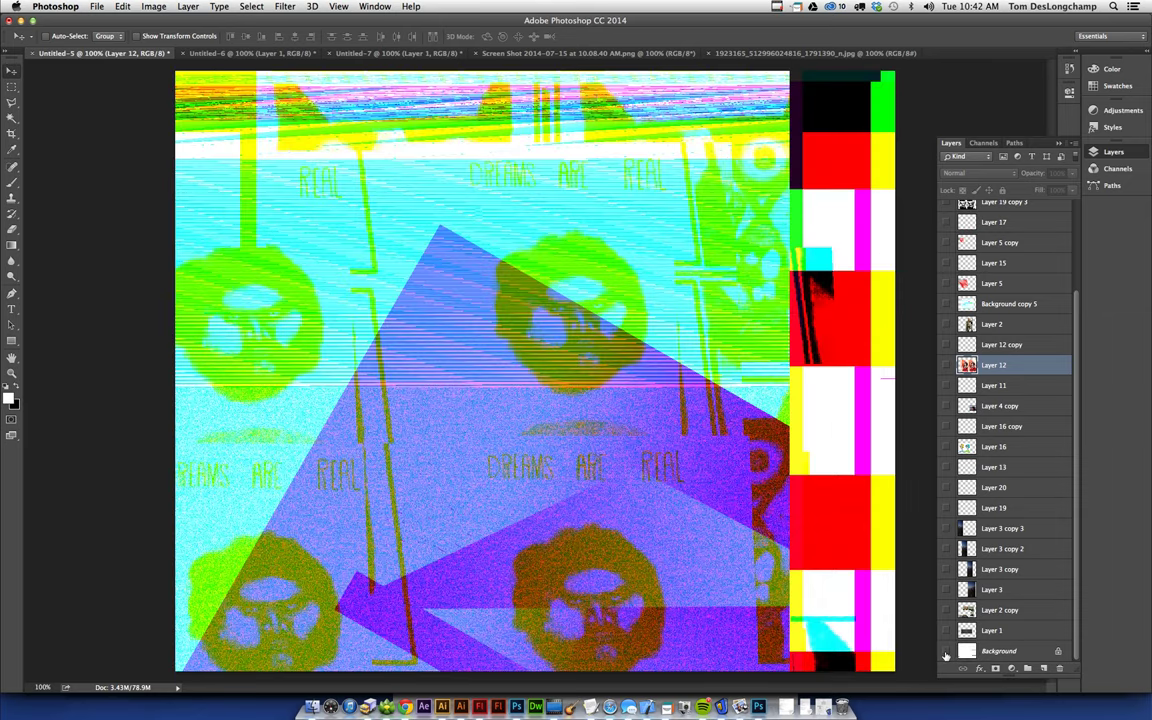
{"action": "left_click", "coordinate": [945, 652]}
{"action": "left_click", "coordinate": [946, 653]}
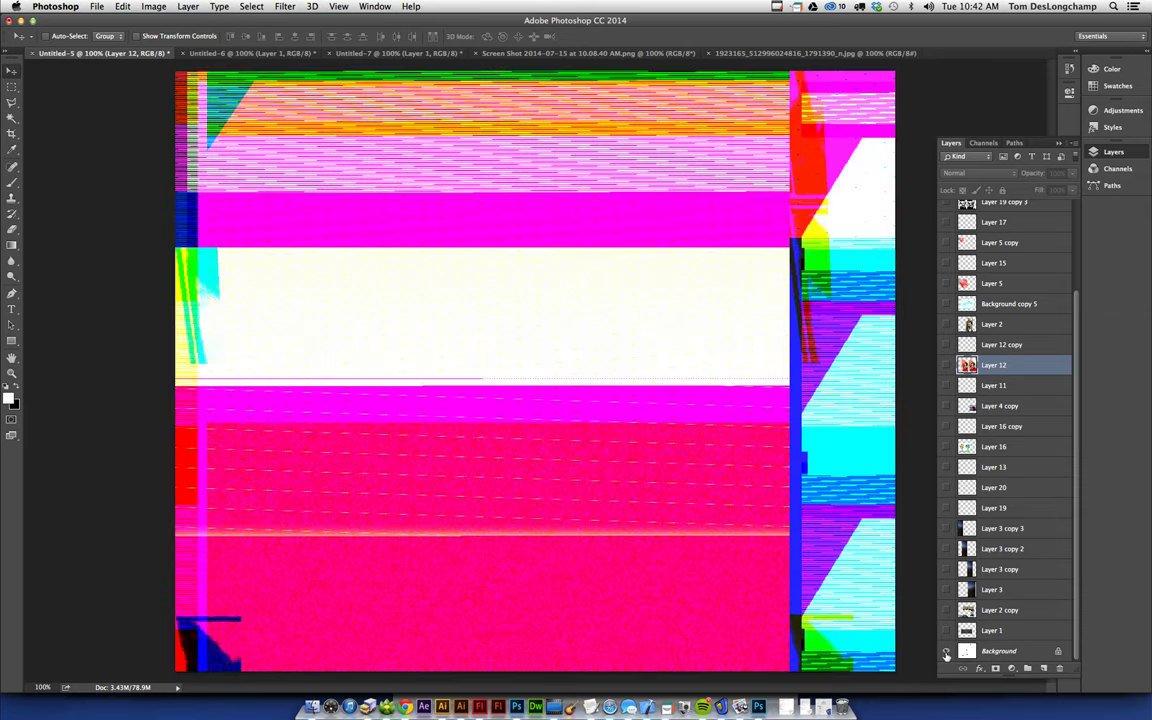
{"action": "left_click", "coordinate": [946, 653]}
{"action": "left_click", "coordinate": [946, 653]}
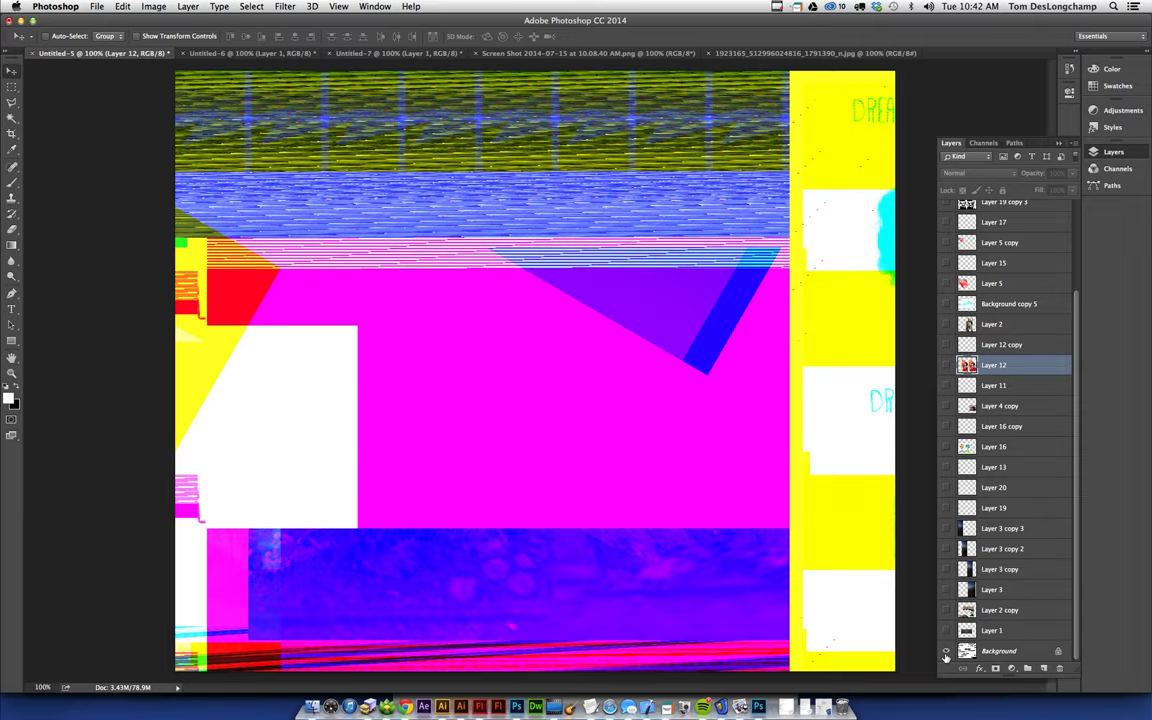
{"action": "left_click", "coordinate": [946, 653]}
{"action": "left_click", "coordinate": [946, 653]}
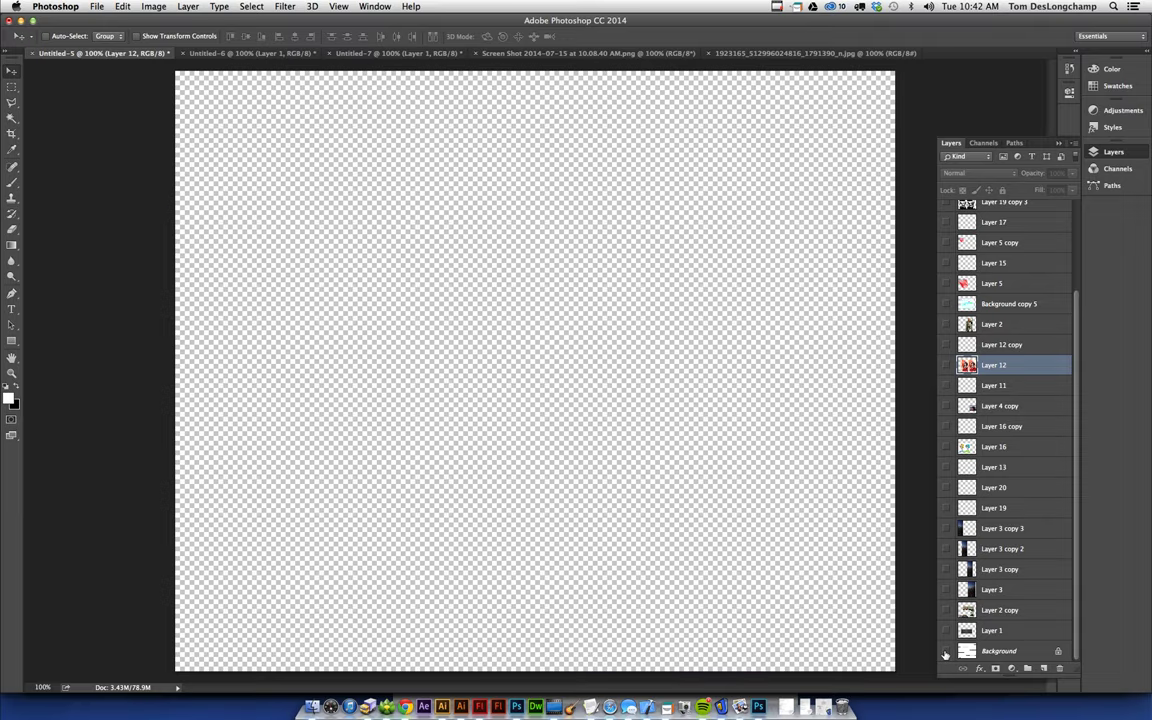
{"action": "left_click", "coordinate": [946, 653]}
{"action": "left_click", "coordinate": [945, 655]}
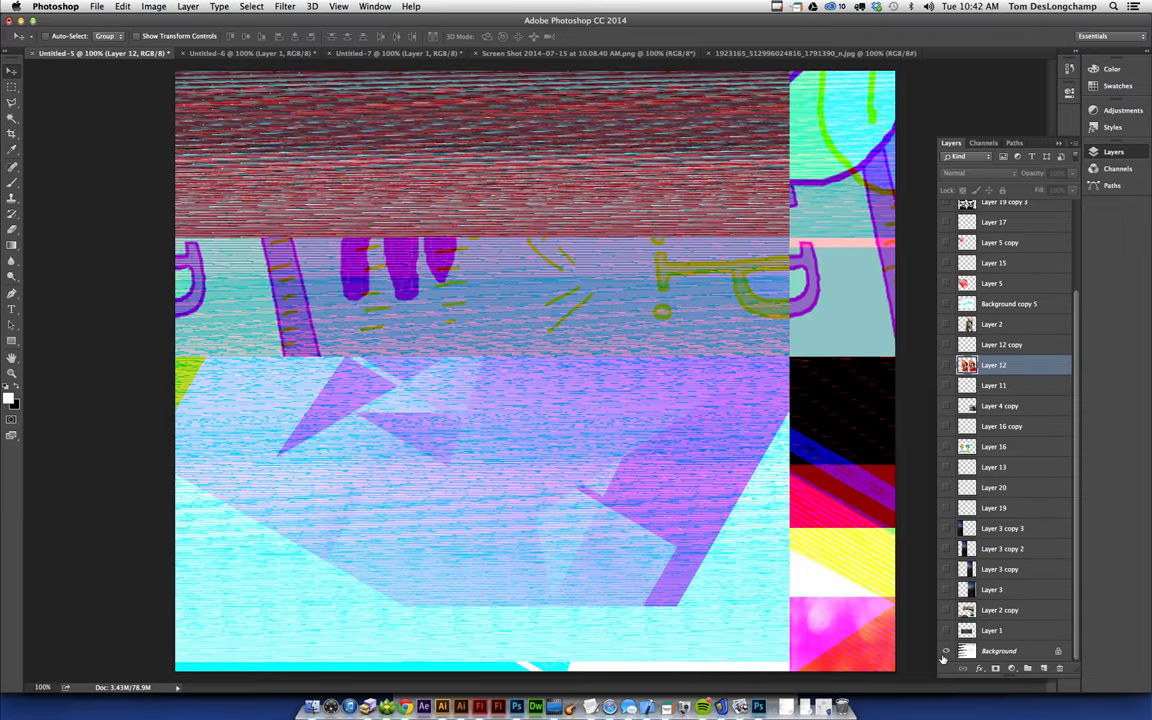
{"action": "left_click", "coordinate": [946, 653]}
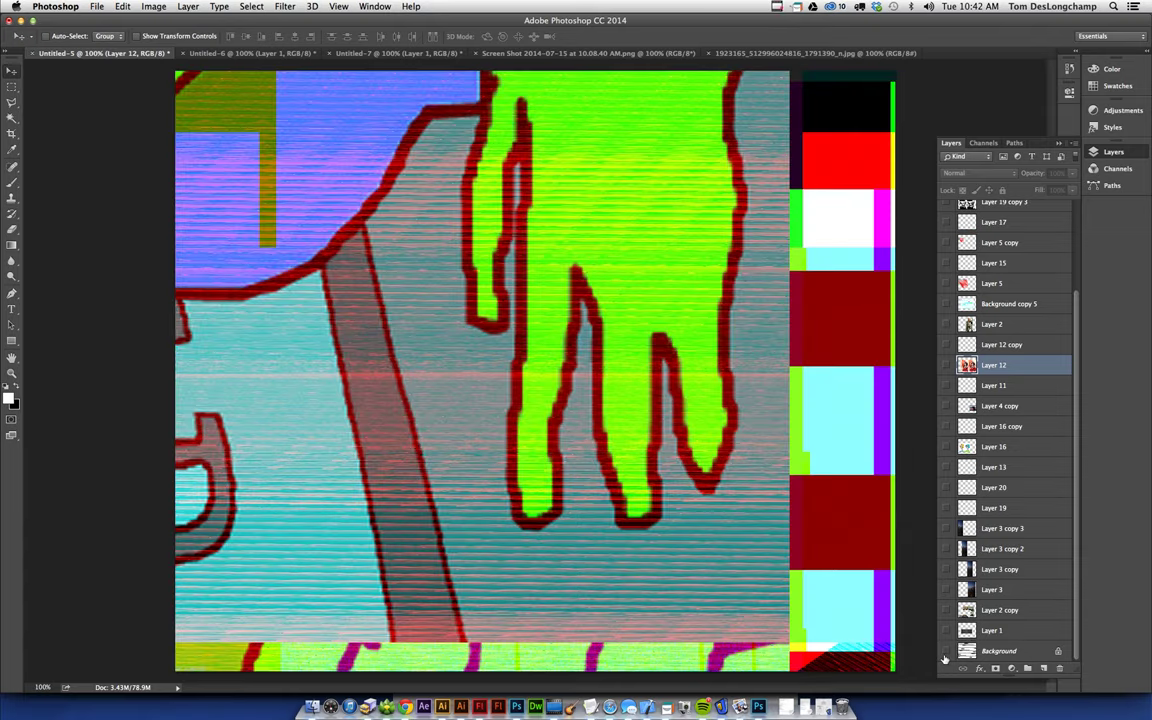
{"action": "left_click", "coordinate": [946, 653]}
{"action": "left_click", "coordinate": [946, 653]}
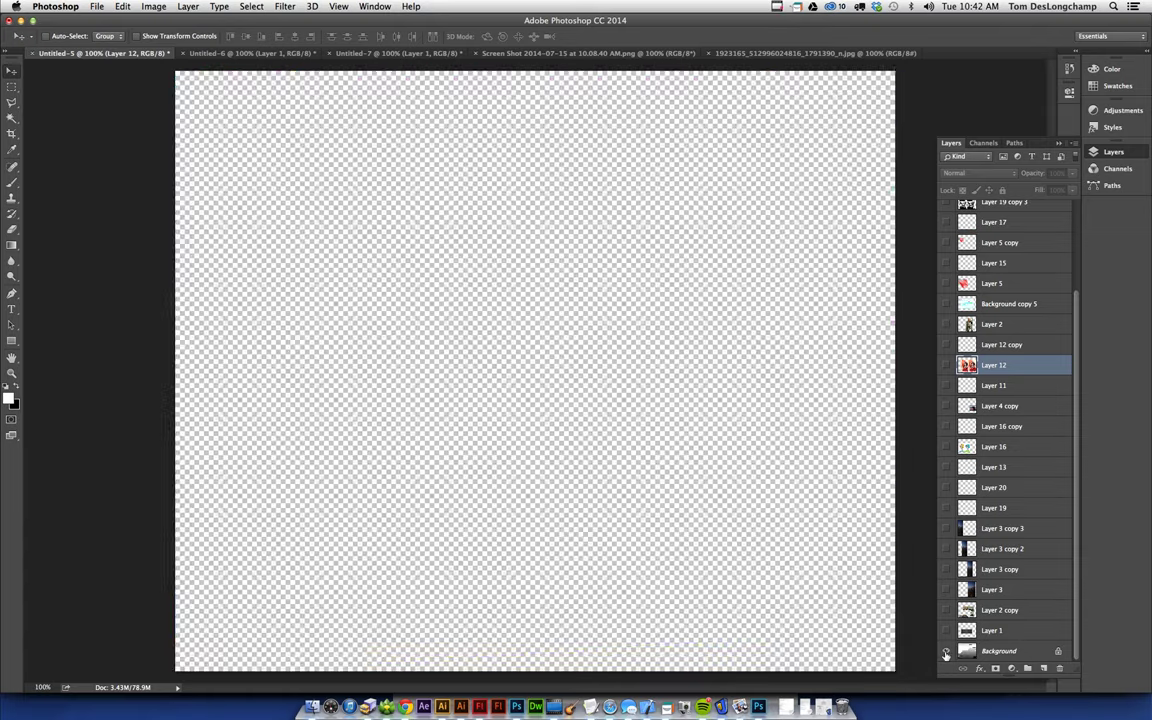
{"action": "left_click", "coordinate": [946, 653]}
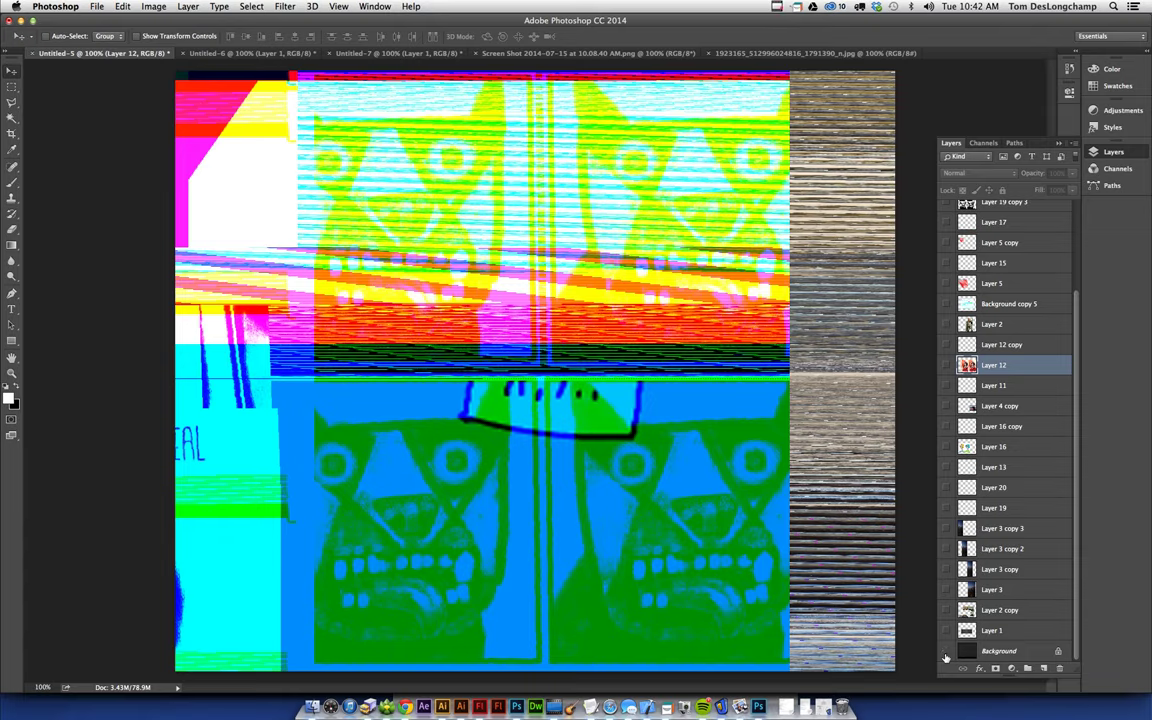
{"action": "left_click", "coordinate": [946, 655]}
{"action": "left_click", "coordinate": [946, 655]}
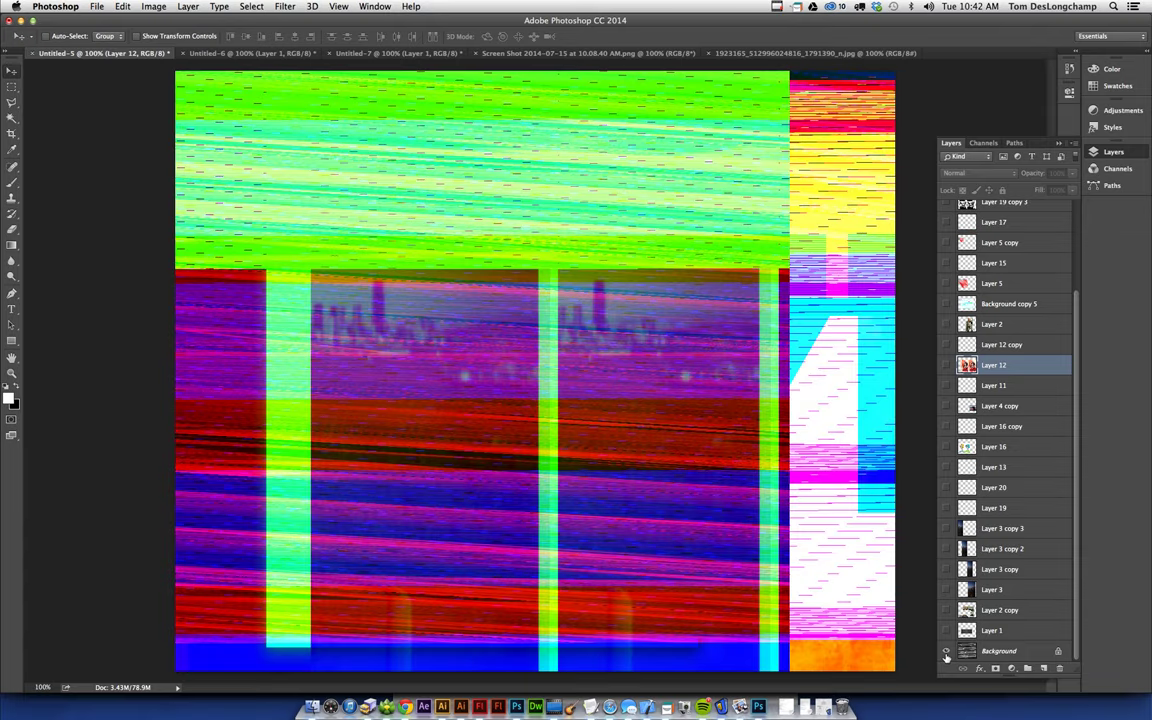
{"action": "left_click", "coordinate": [946, 655]}
{"action": "left_click", "coordinate": [946, 655]}
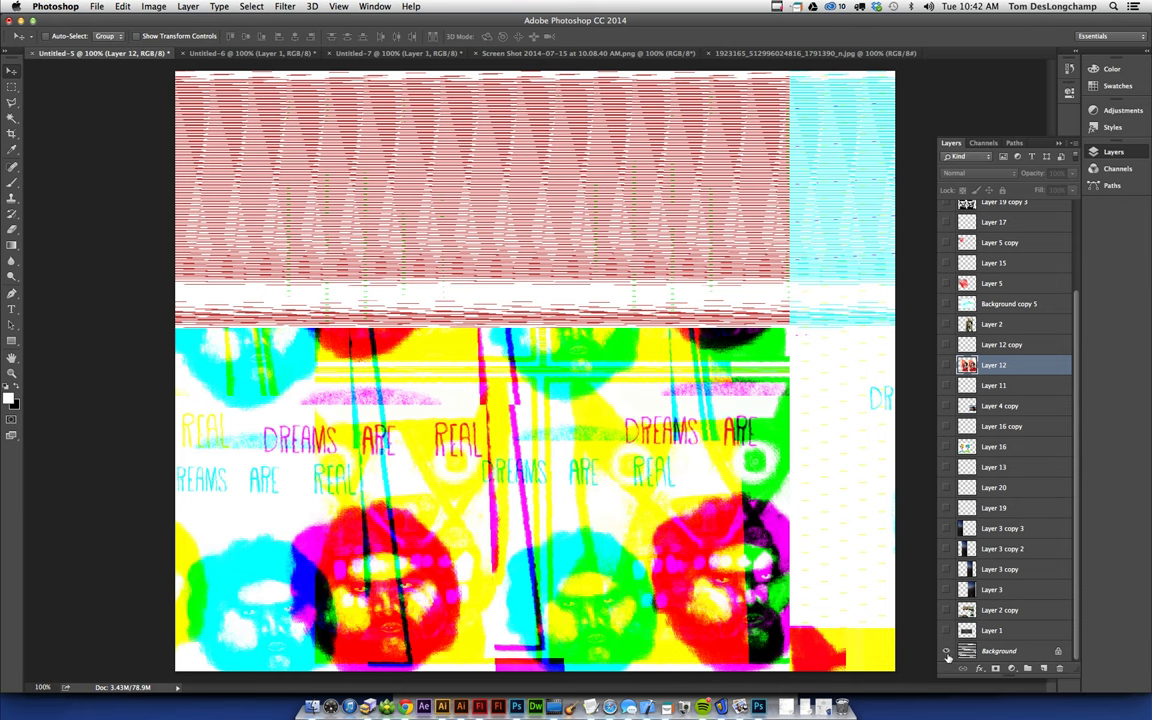
Step: Drag a marquee over the upper canvas and show the grey striped glitch image
{"action": "left_click_drag", "start_coordinate": [169, 68], "coordinate": [683, 290]}
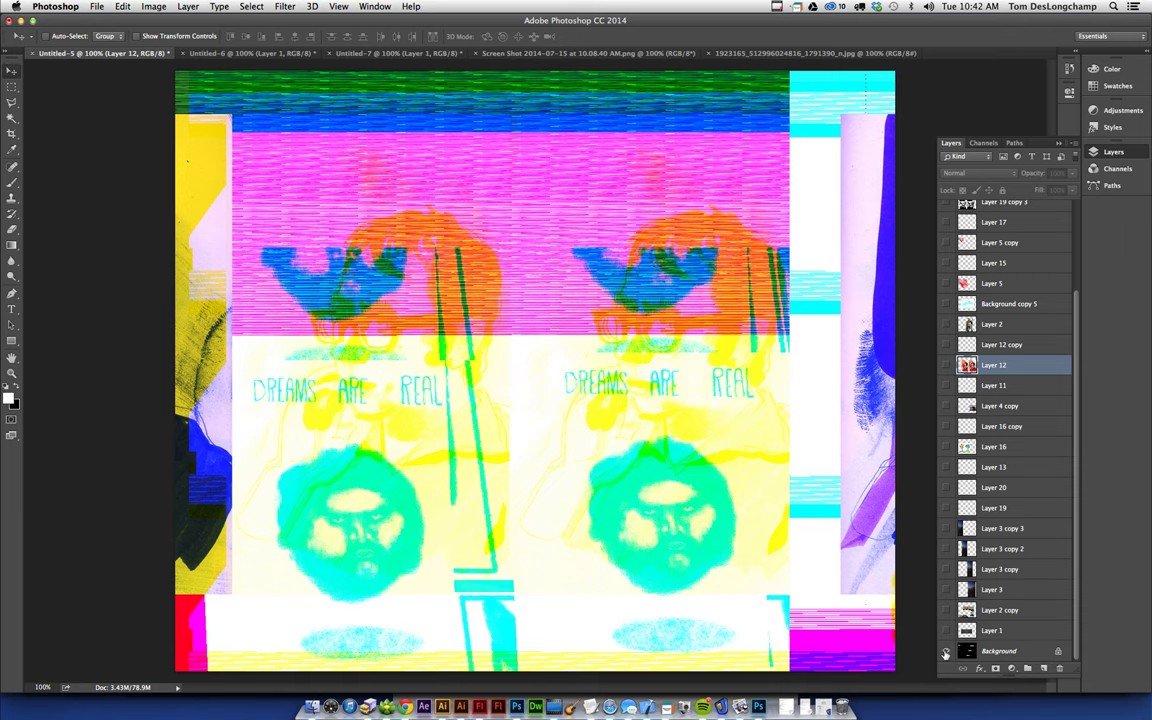
{"action": "left_click", "coordinate": [947, 651]}
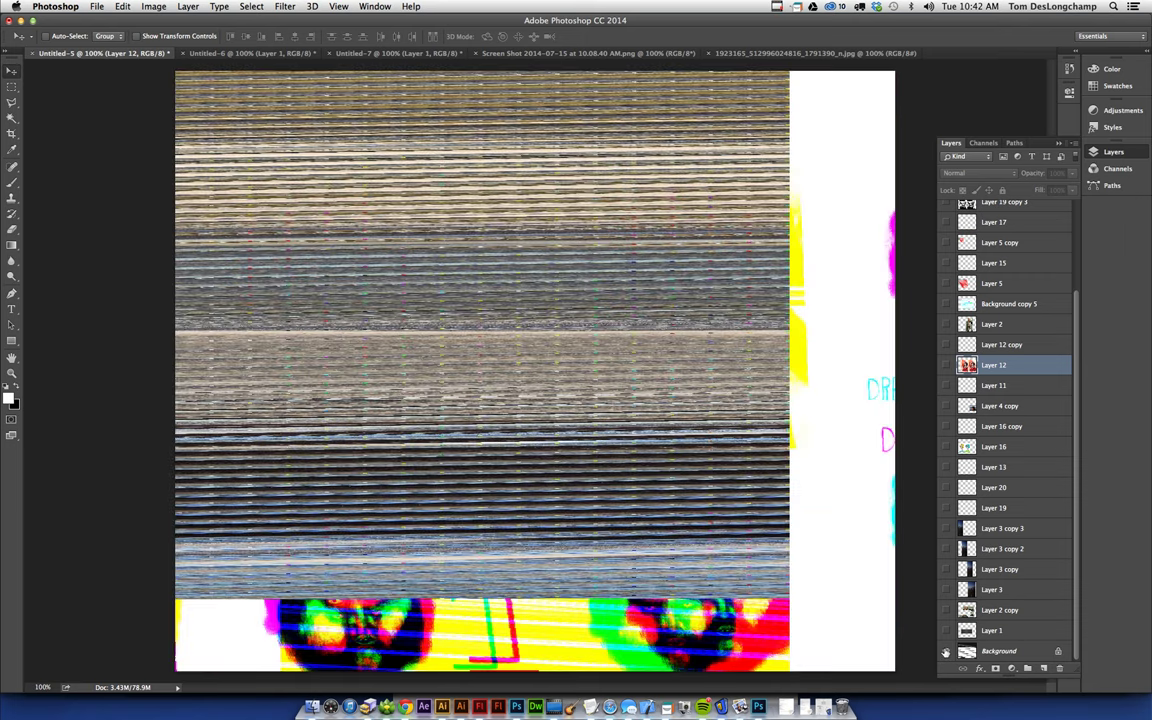